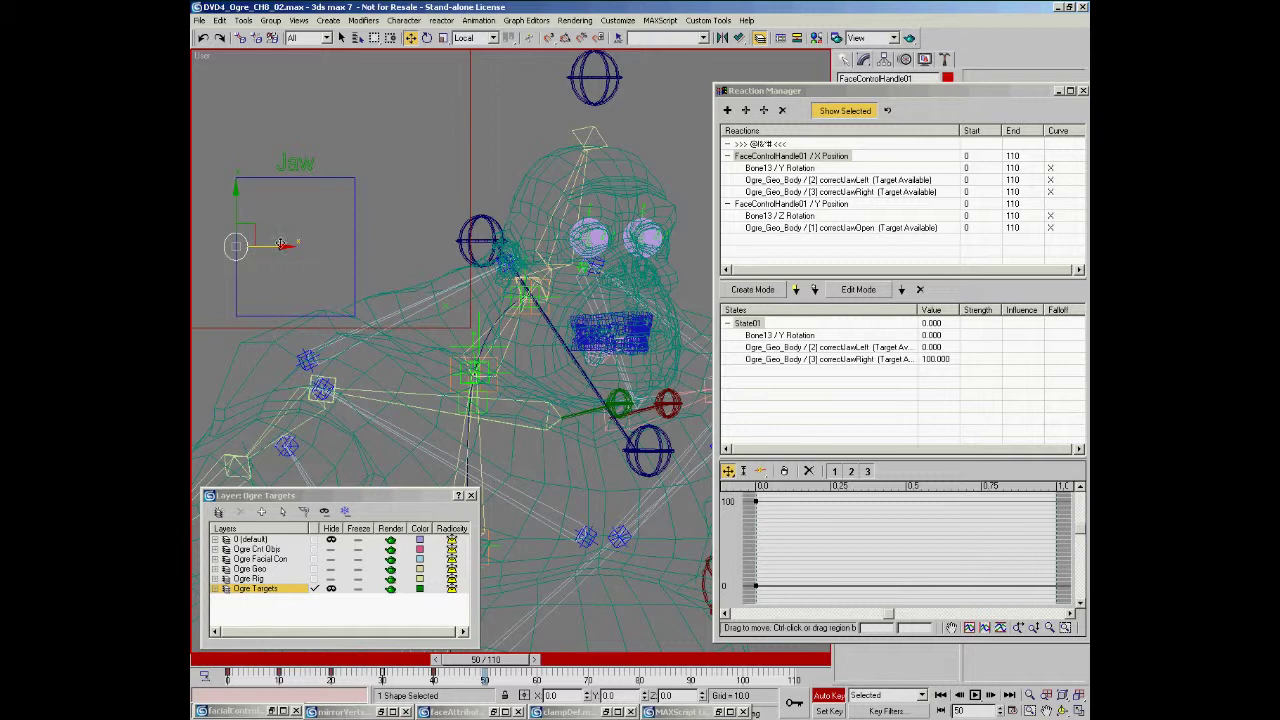
Key the jaw control handle against the right edge of its box at frame 50 and return to frame 0.
{"action": "left_click_drag", "start_coordinate": [270, 246], "coordinate": [519, 268]}
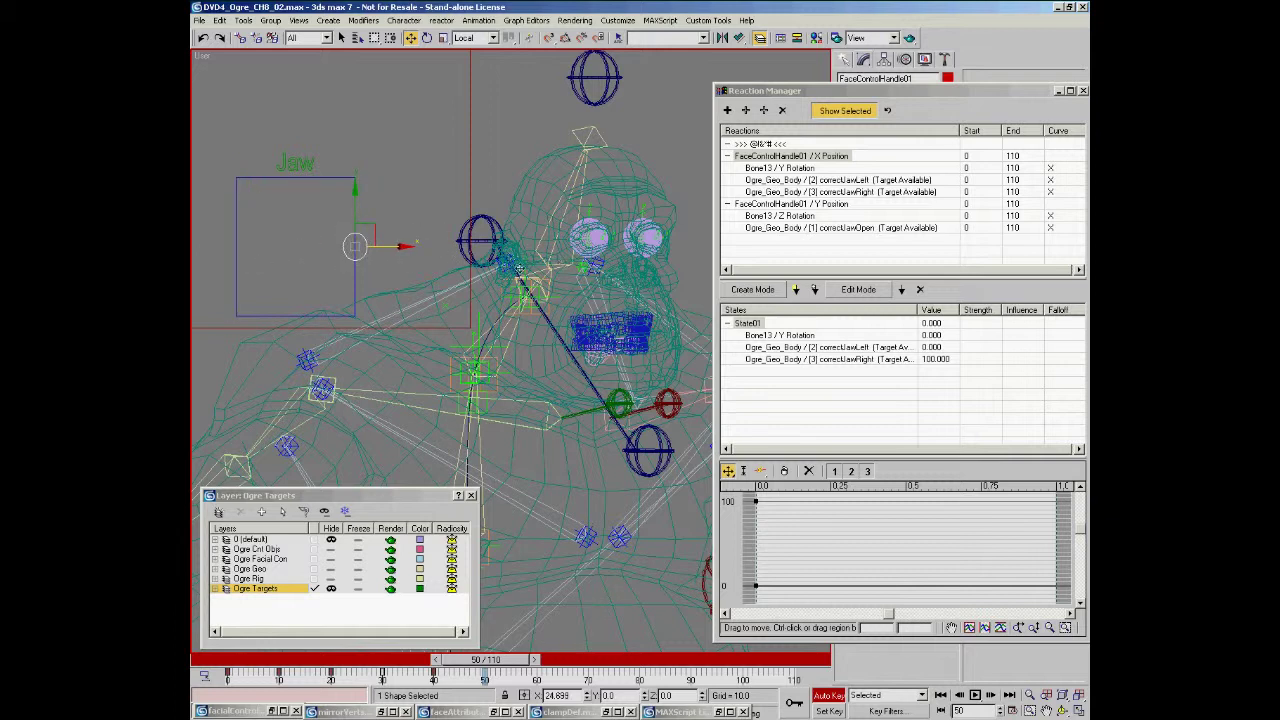
{"action": "left_click_drag", "start_coordinate": [444, 662], "coordinate": [214, 664]}
{"action": "key", "text": "w"}
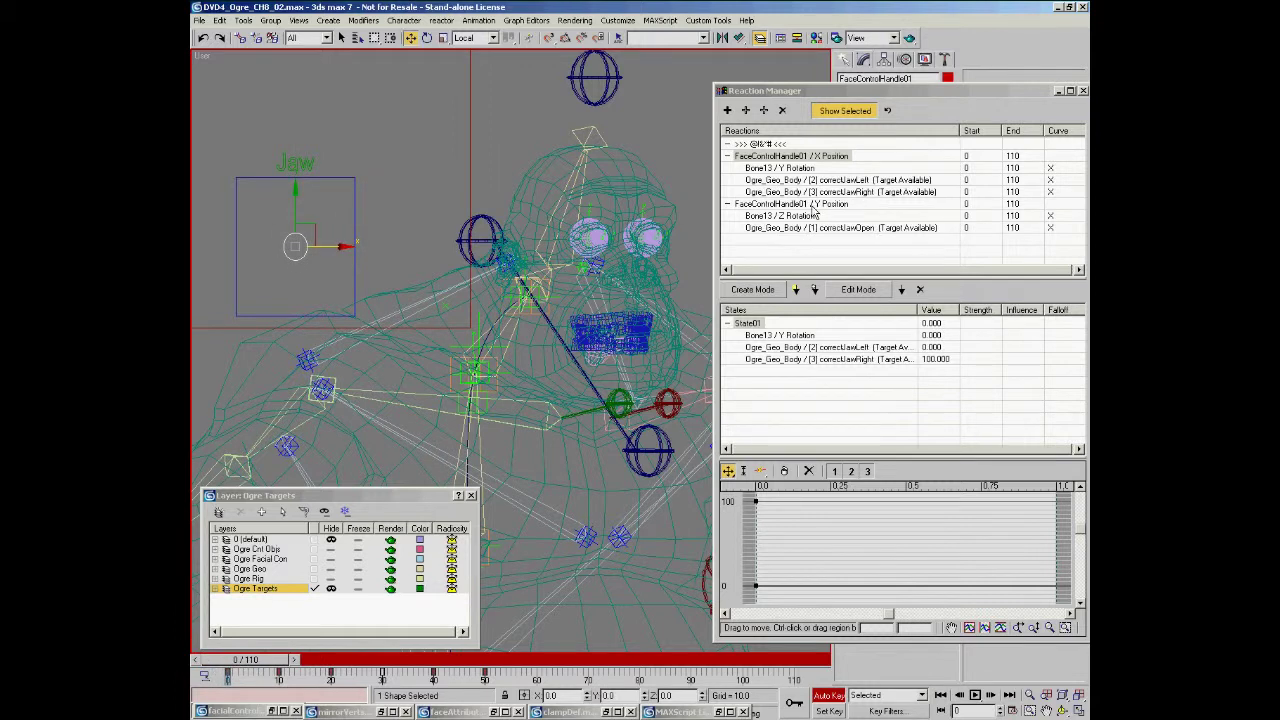
Select the FaceControlHandle01 Y Position reaction, and at frame 10 select the jaw bone Bone13 with Auto Key off.
{"action": "left_click", "coordinate": [806, 205]}
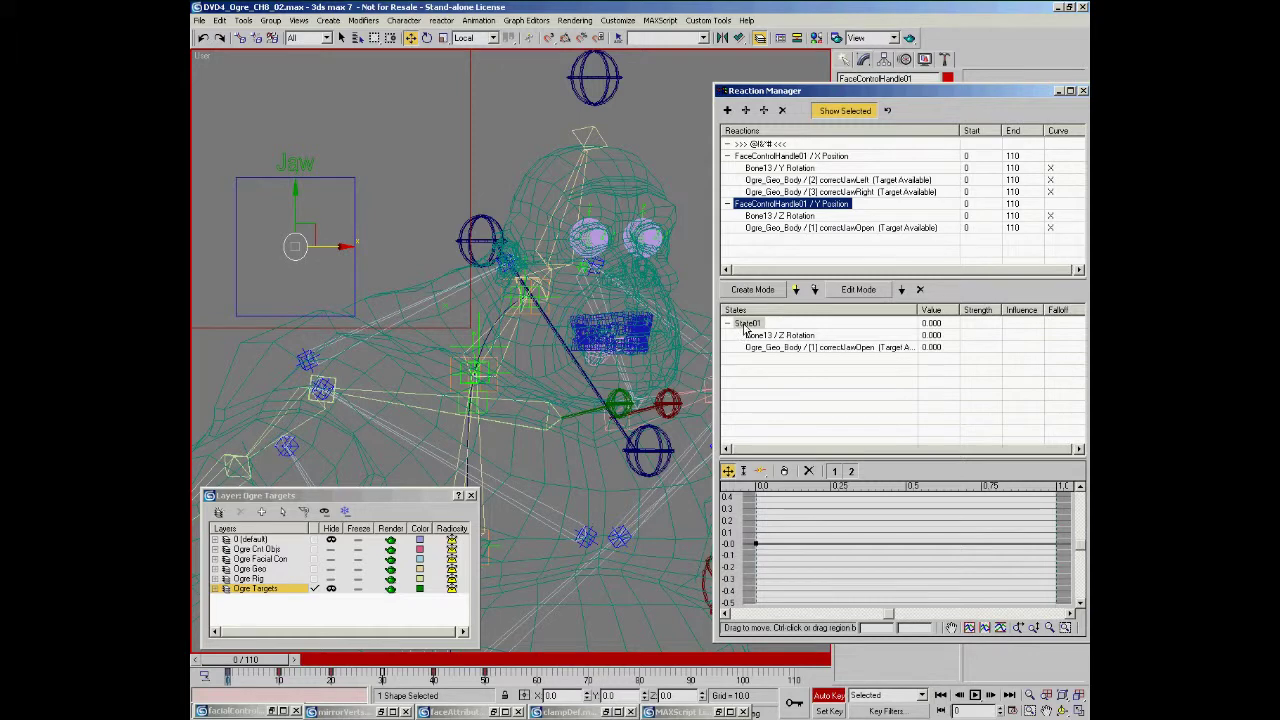
{"action": "left_click", "coordinate": [585, 285]}
{"action": "middle_click_drag", "start_coordinate": [533, 281], "coordinate": [574, 257]}
{"action": "middle_click_drag", "start_coordinate": [391, 368], "coordinate": [411, 362]}
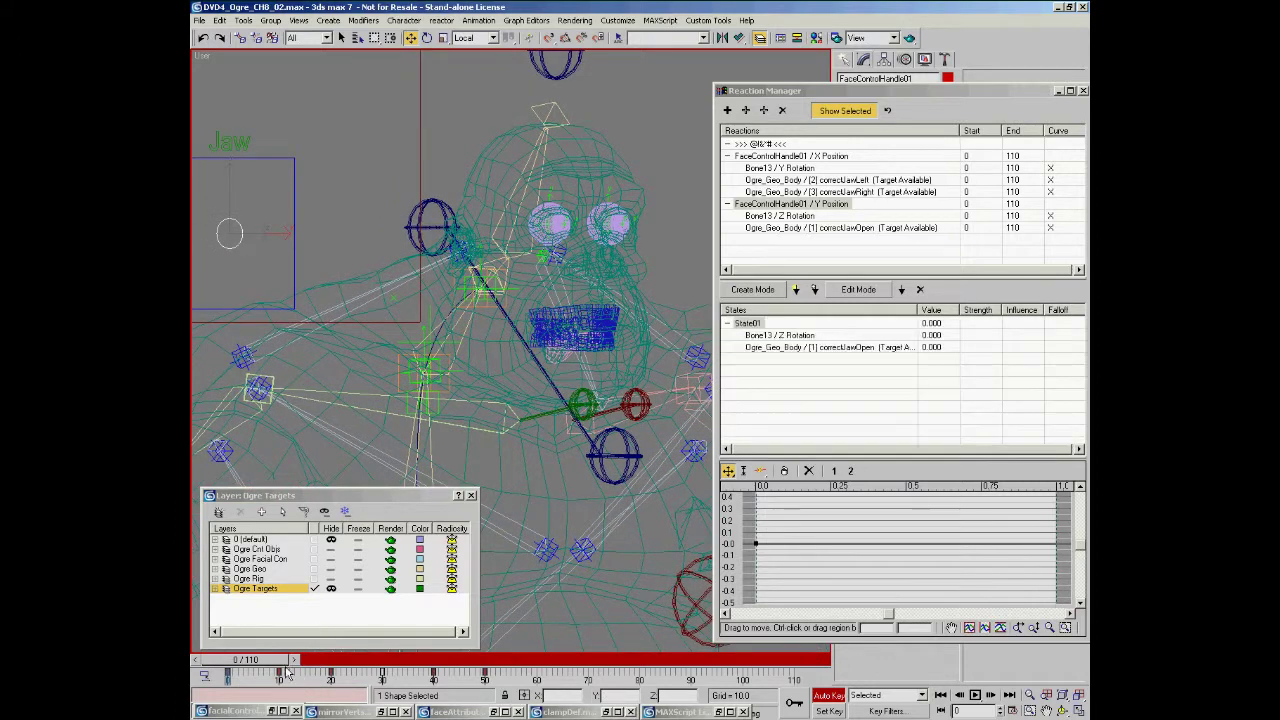
{"action": "right_click", "coordinate": [280, 671]}
{"action": "left_click", "coordinate": [306, 657]}
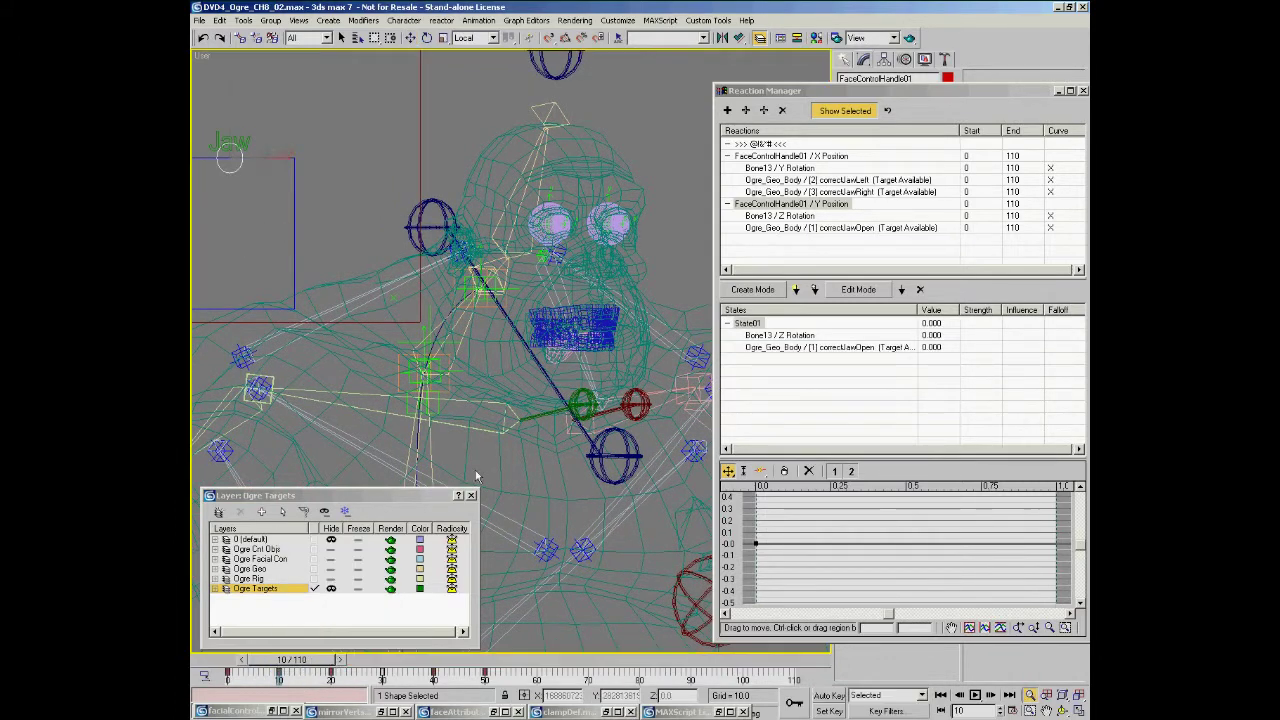
{"action": "key", "text": "w"}
{"action": "left_click", "coordinate": [556, 294]}
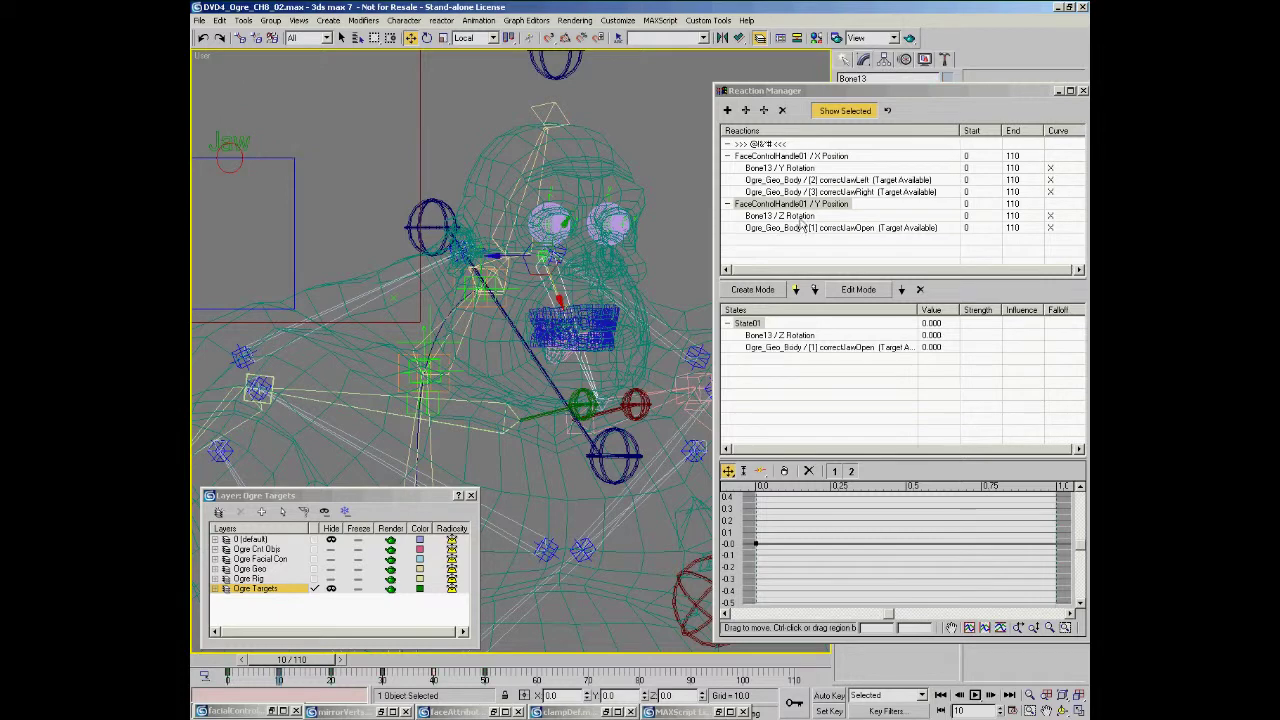
In Create Mode, rotate the jaw bone about 15.46 degrees on local Z and record it as a new reaction state.
{"action": "left_click", "coordinate": [755, 290]}
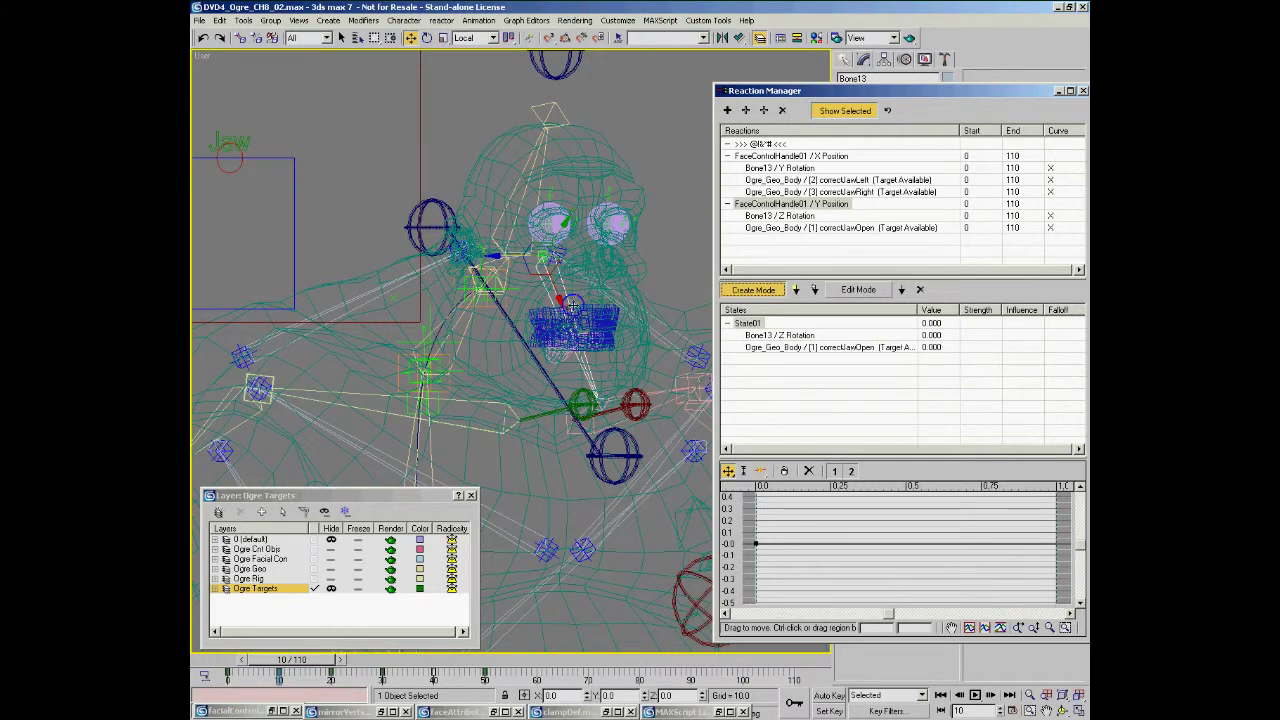
{"action": "right_click", "coordinate": [579, 320]}
{"action": "left_click", "coordinate": [602, 352]}
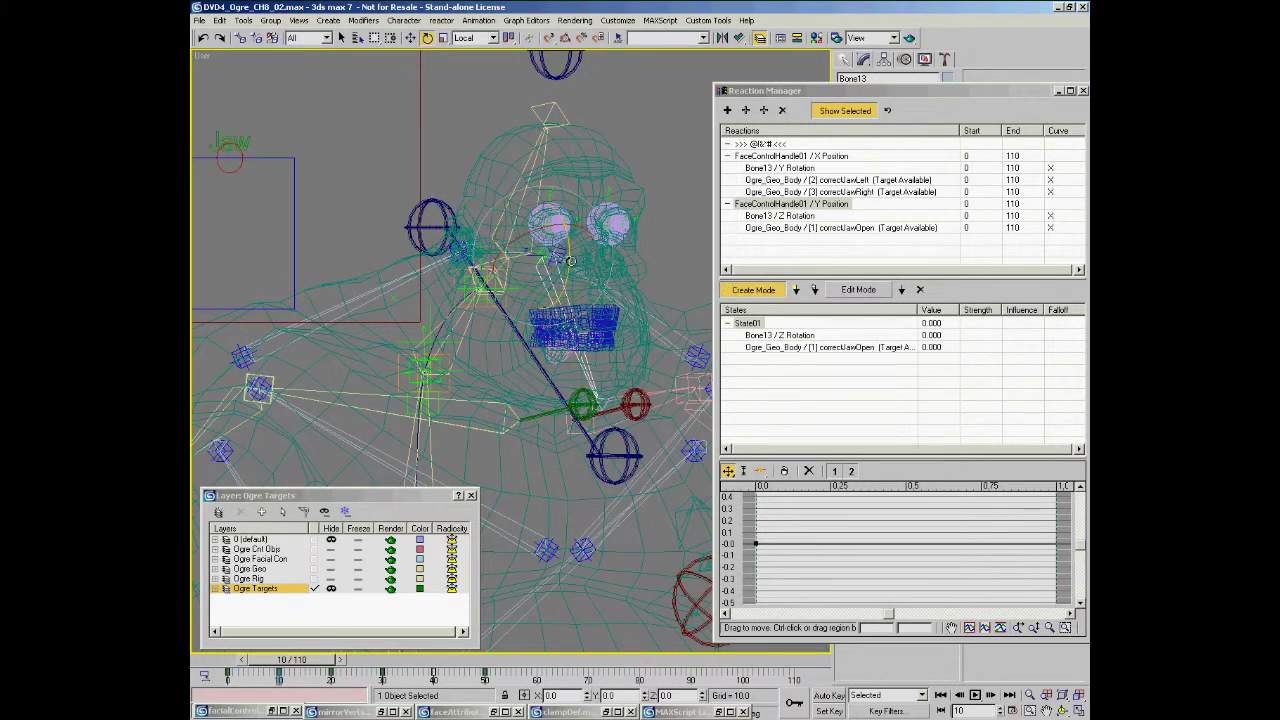
{"action": "key", "text": "F3"}
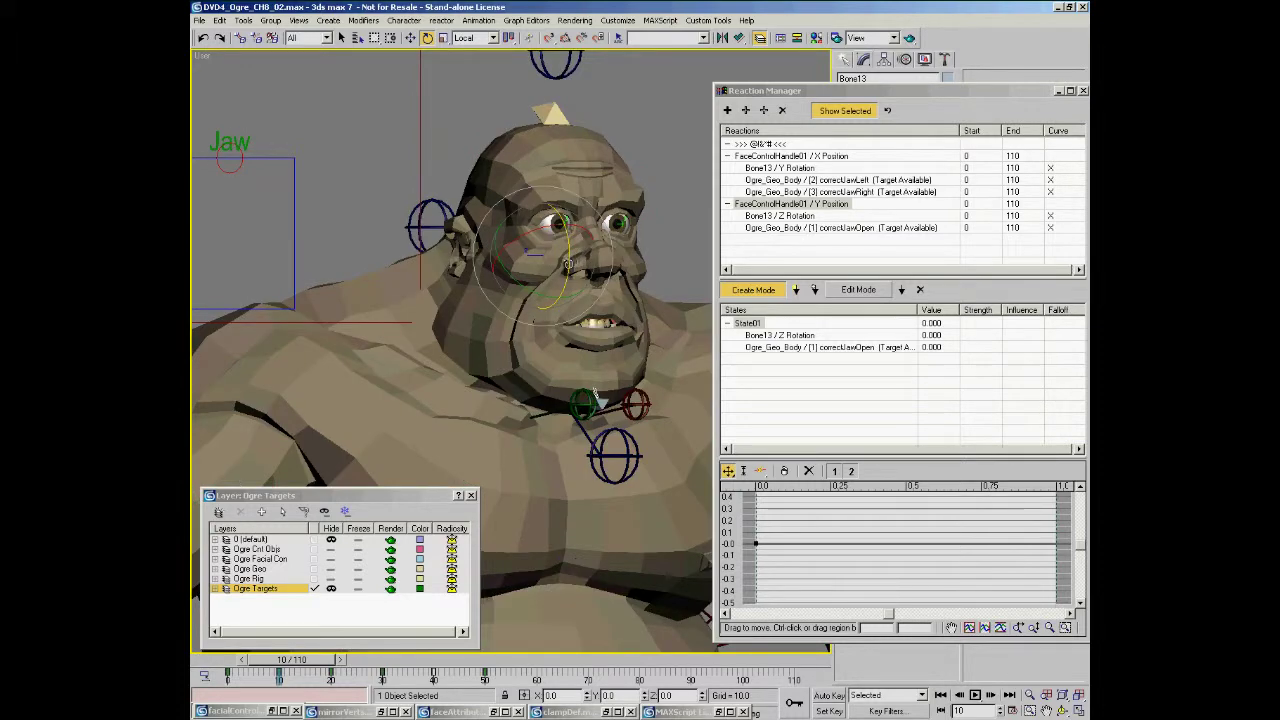
{"action": "left_click_drag", "start_coordinate": [571, 264], "coordinate": [575, 241]}
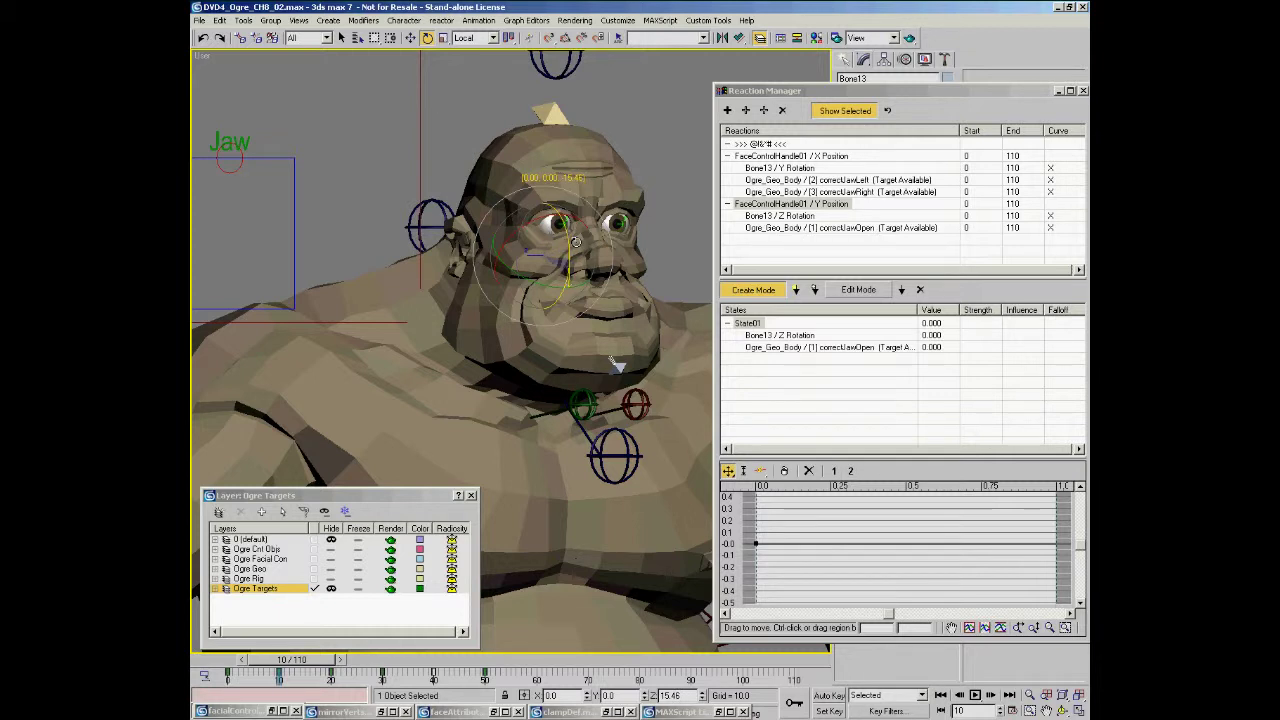
{"action": "left_click", "coordinate": [797, 290]}
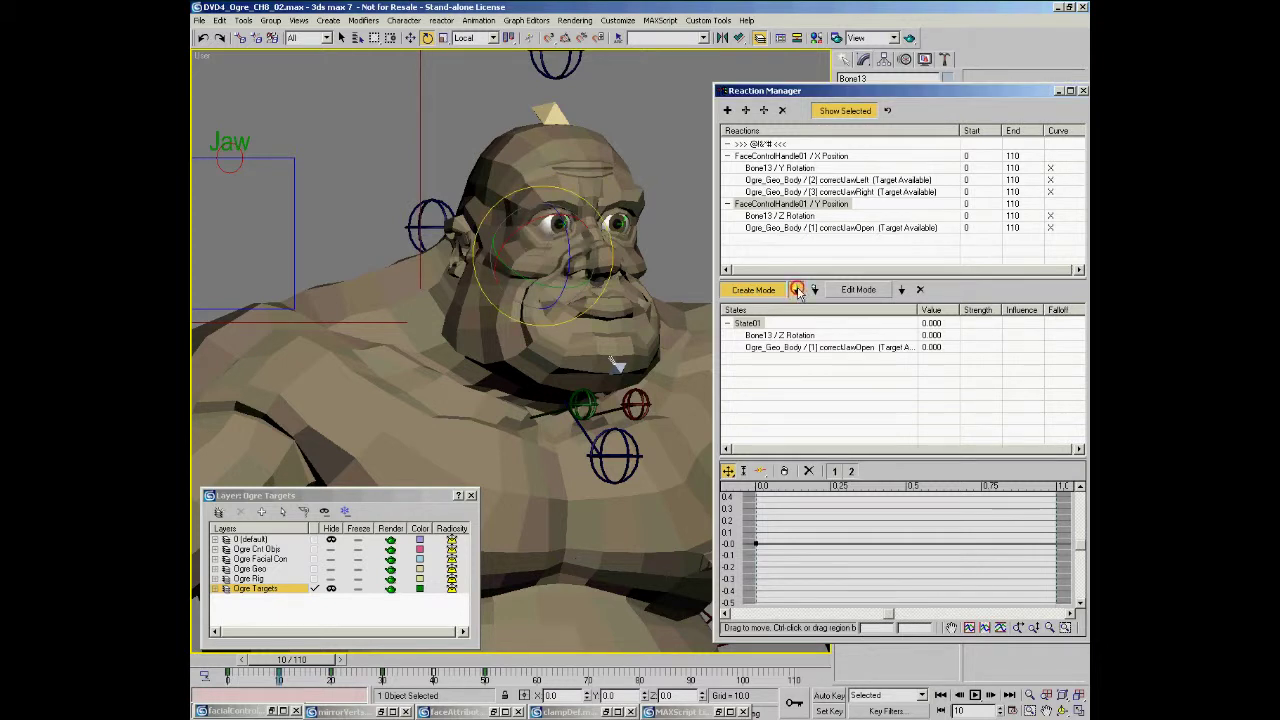
{"action": "left_click", "coordinate": [757, 290]}
Return to frame 0 and move the jaw control handle to test how the jaw closes.
{"action": "left_click_drag", "start_coordinate": [308, 663], "coordinate": [238, 665]}
{"action": "key", "text": "e"}
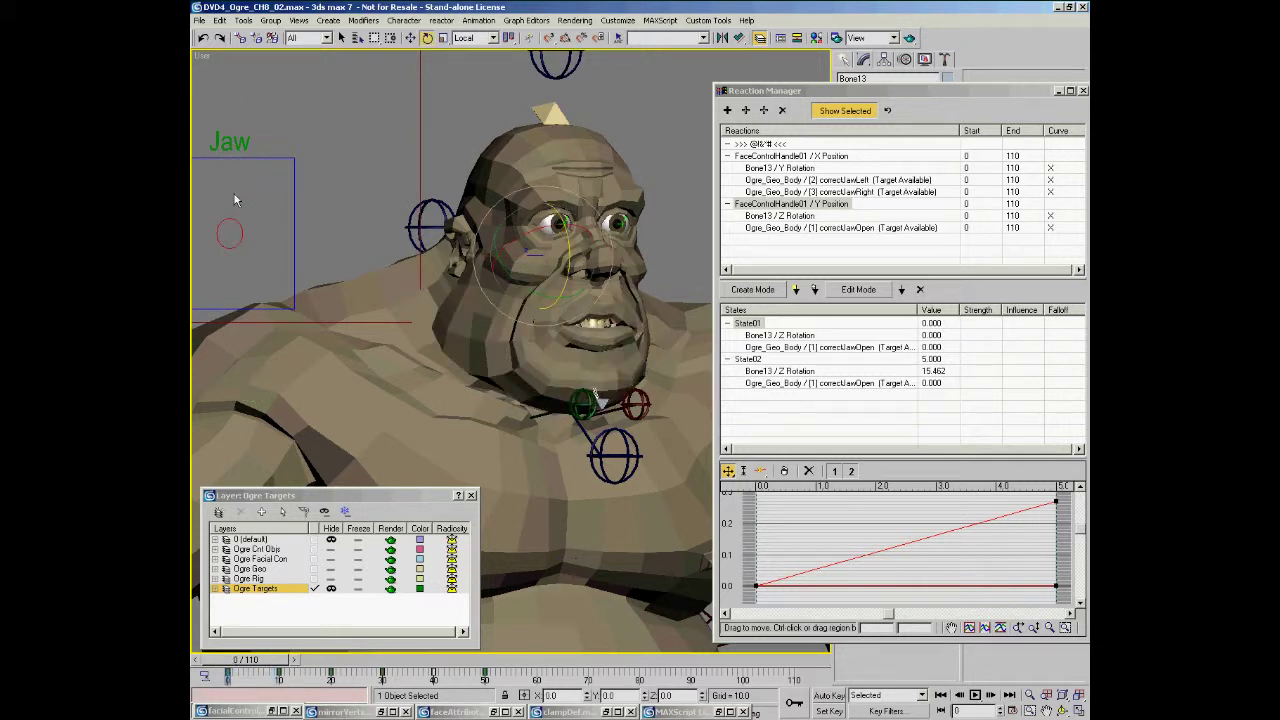
{"action": "left_click", "coordinate": [252, 252]}
{"action": "right_click", "coordinate": [280, 262]}
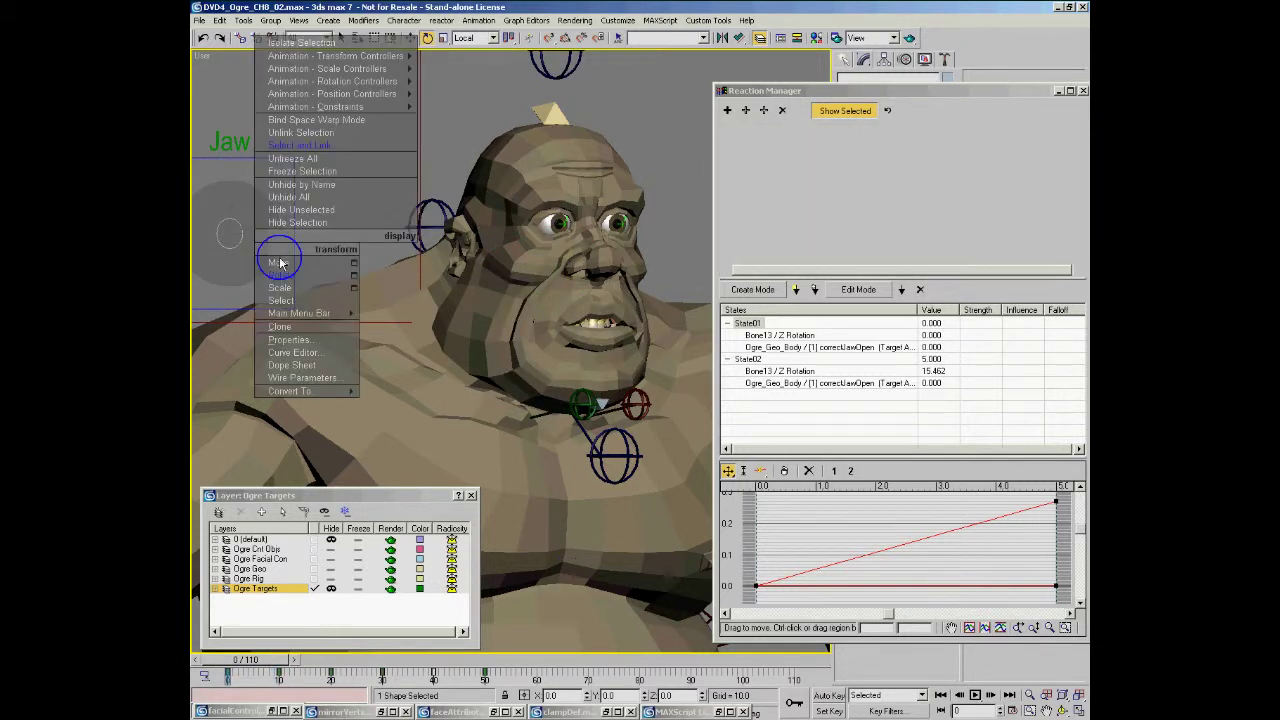
{"action": "left_click", "coordinate": [280, 262]}
{"action": "left_click_drag", "start_coordinate": [230, 200], "coordinate": [254, 233]}
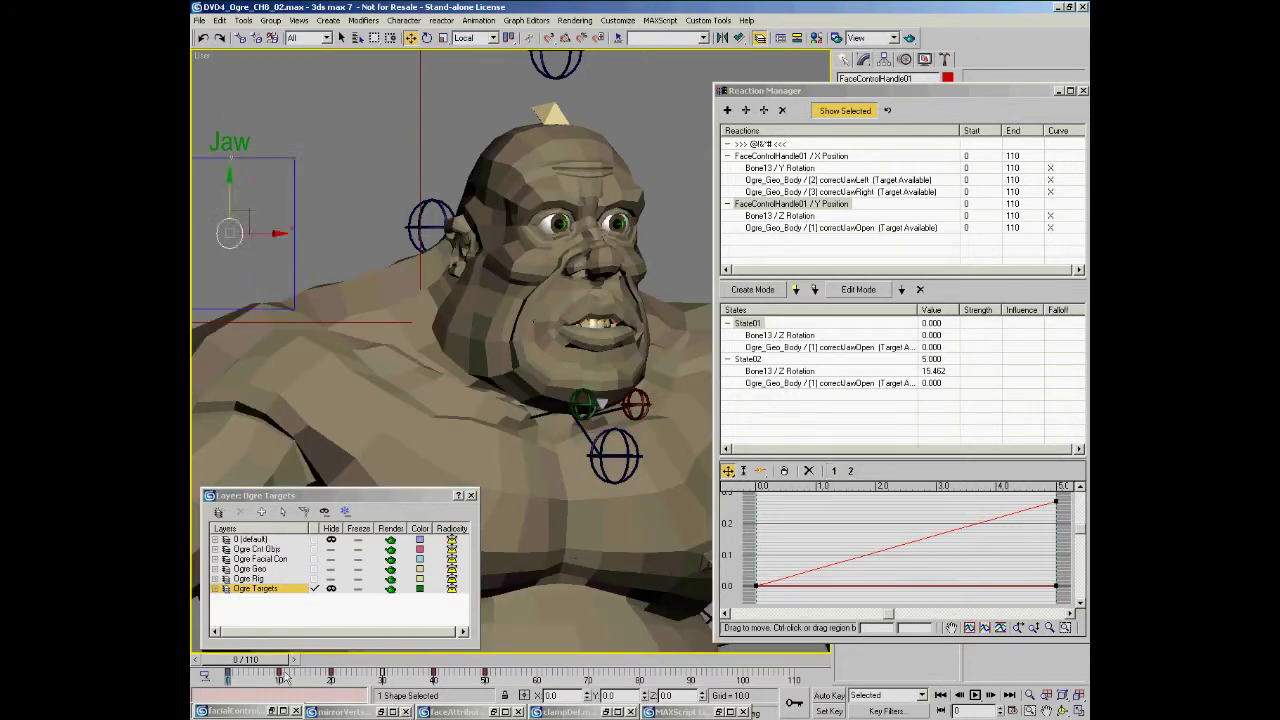
At frame 20 in Create Mode, rotate Bone13 about -22.78 degrees on local Z to open the jaw.
{"action": "left_click", "coordinate": [336, 661]}
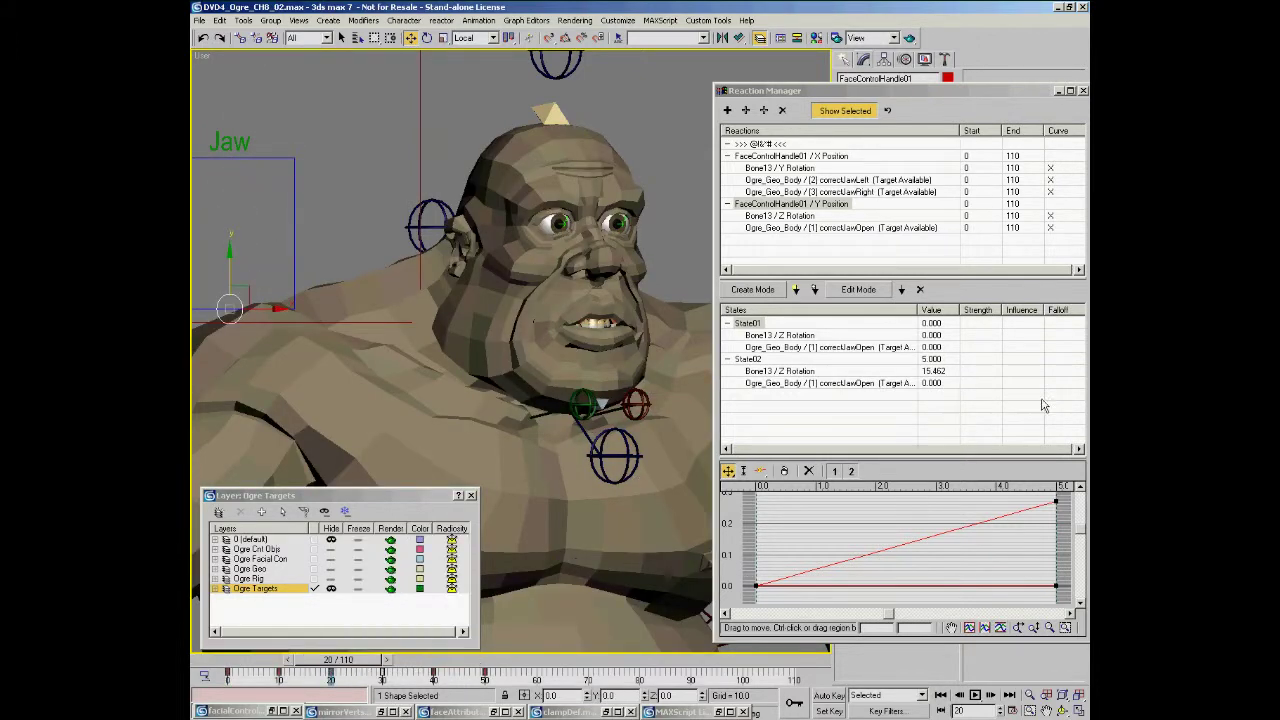
{"action": "left_click", "coordinate": [750, 289]}
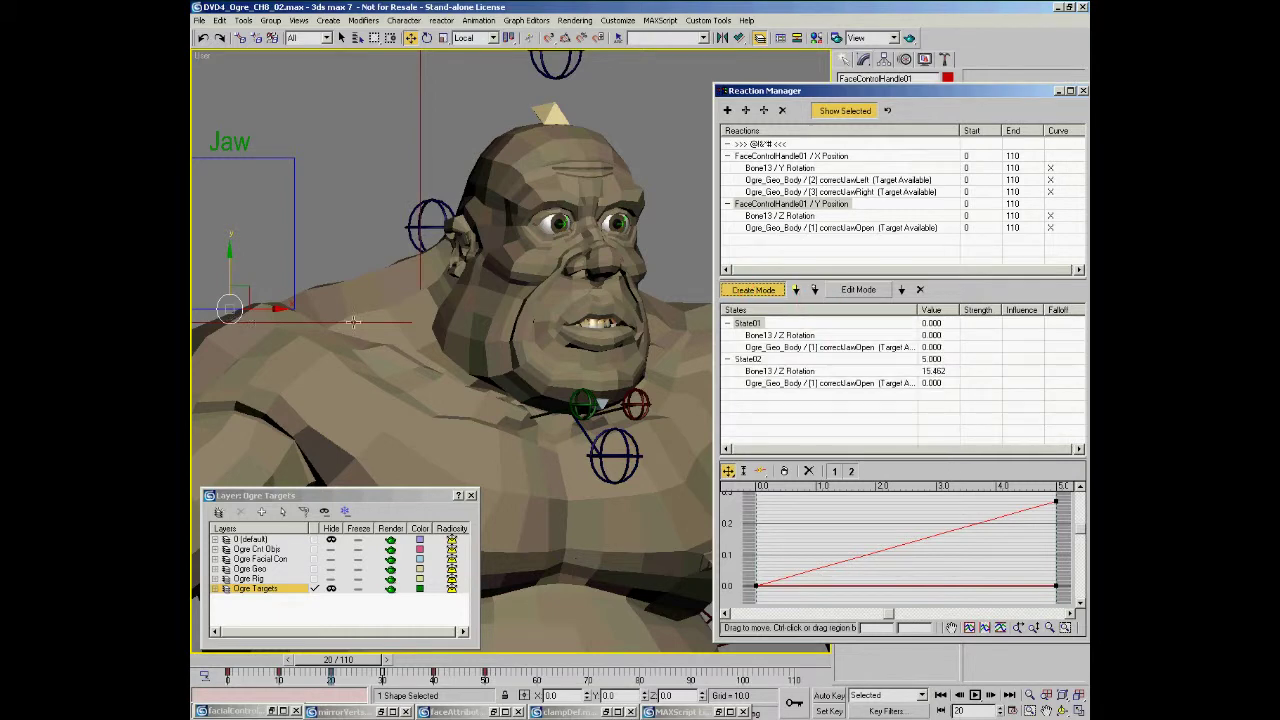
{"action": "left_click", "coordinate": [563, 313]}
{"action": "middle_click_drag", "start_coordinate": [563, 313], "coordinate": [549, 299]}
{"action": "left_click", "coordinate": [575, 311]}
{"action": "key", "text": "F3"}
{"action": "right_click", "coordinate": [587, 318]}
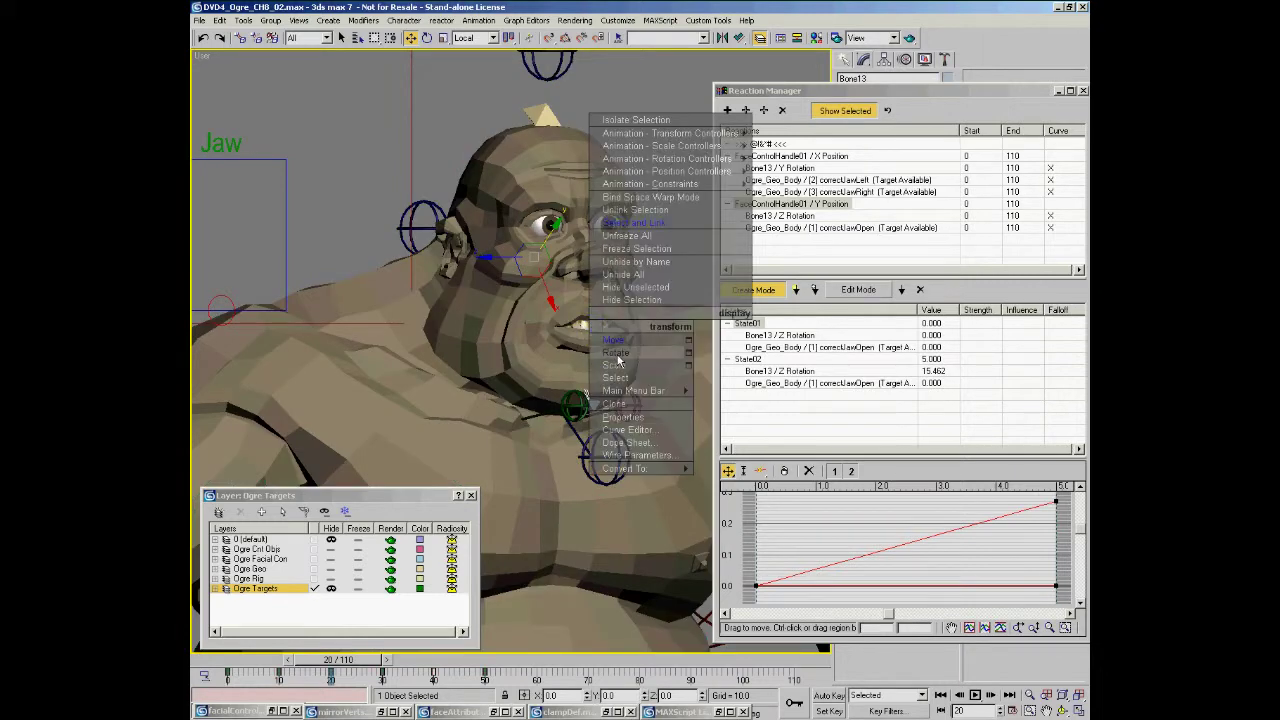
{"action": "left_click", "coordinate": [617, 354]}
{"action": "left_click_drag", "start_coordinate": [562, 250], "coordinate": [562, 283]}
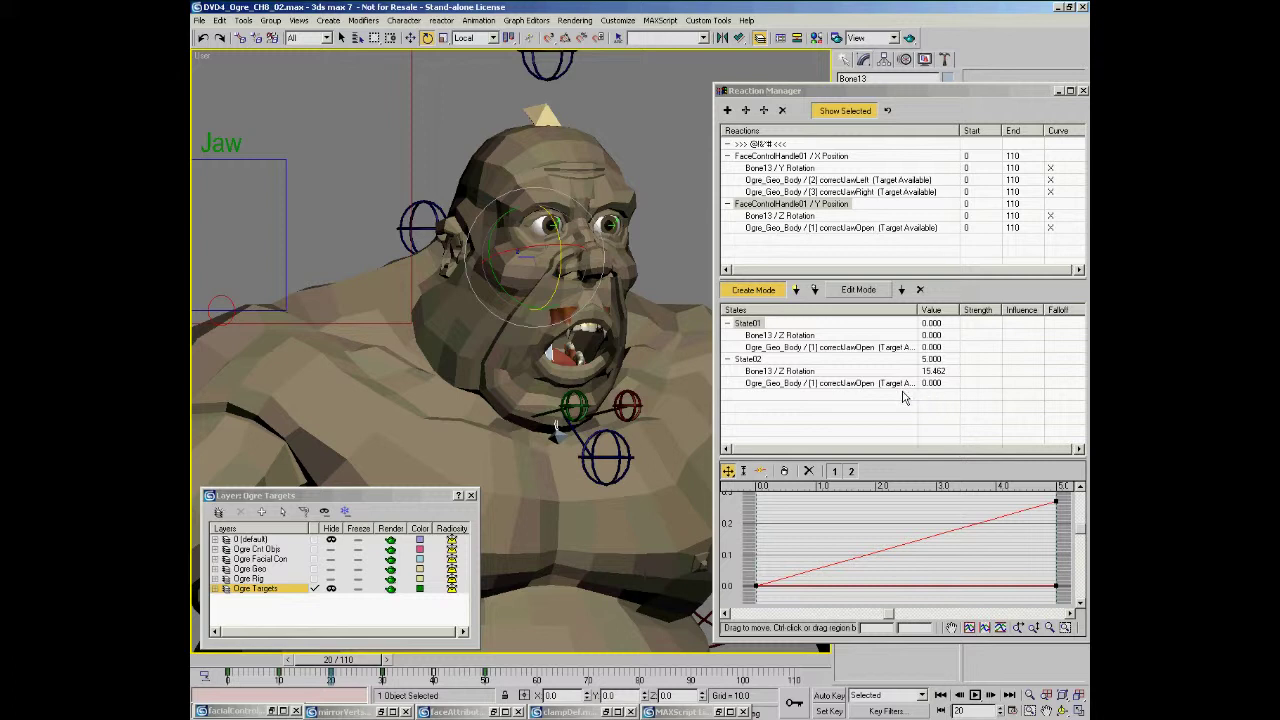
{"action": "mouse_move", "coordinate": [929, 390]}
{"action": "left_mouse_down"}
{"action": "mouse_move", "coordinate": [1034, 357]}
{"action": "mouse_move", "coordinate": [936, 388]}
{"action": "left_mouse_up"}
{"action": "double_click", "coordinate": [942, 385]}
{"action": "type", "text": "100"}
{"action": "key", "text": "Return"}
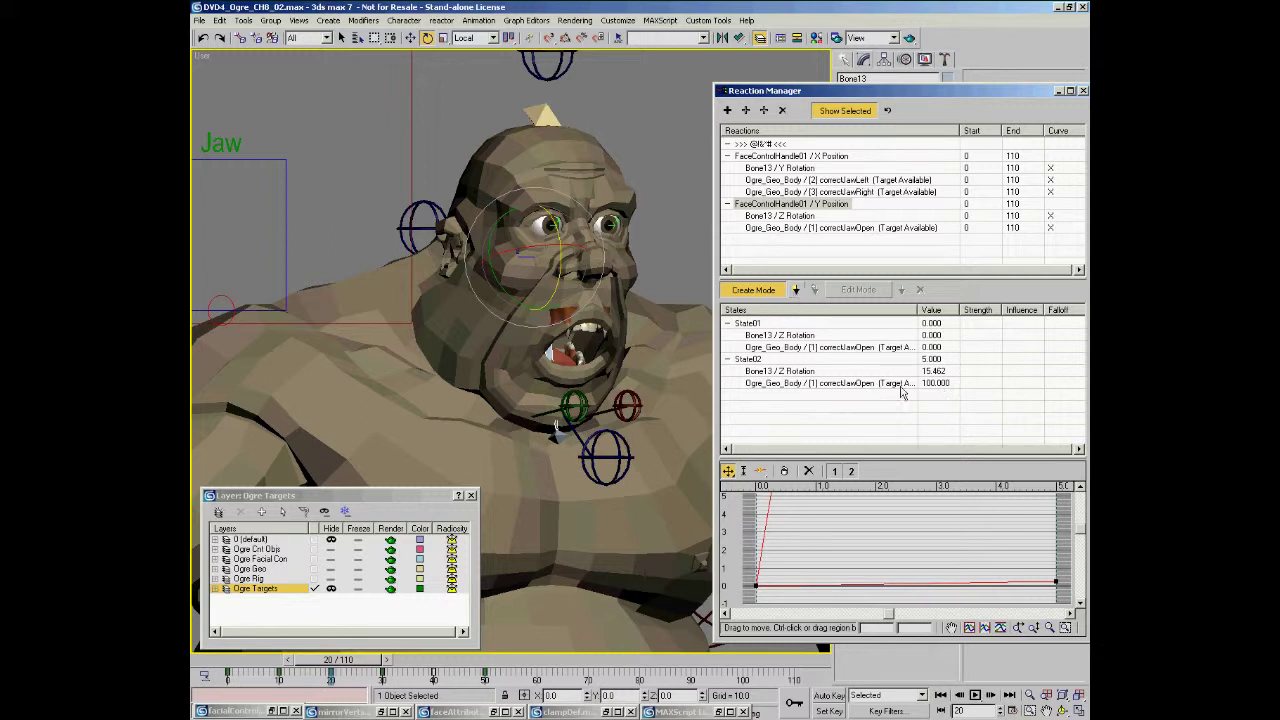
{"action": "double_click", "coordinate": [944, 386]}
{"action": "type", "text": "0"}
{"action": "key", "text": "Return"}
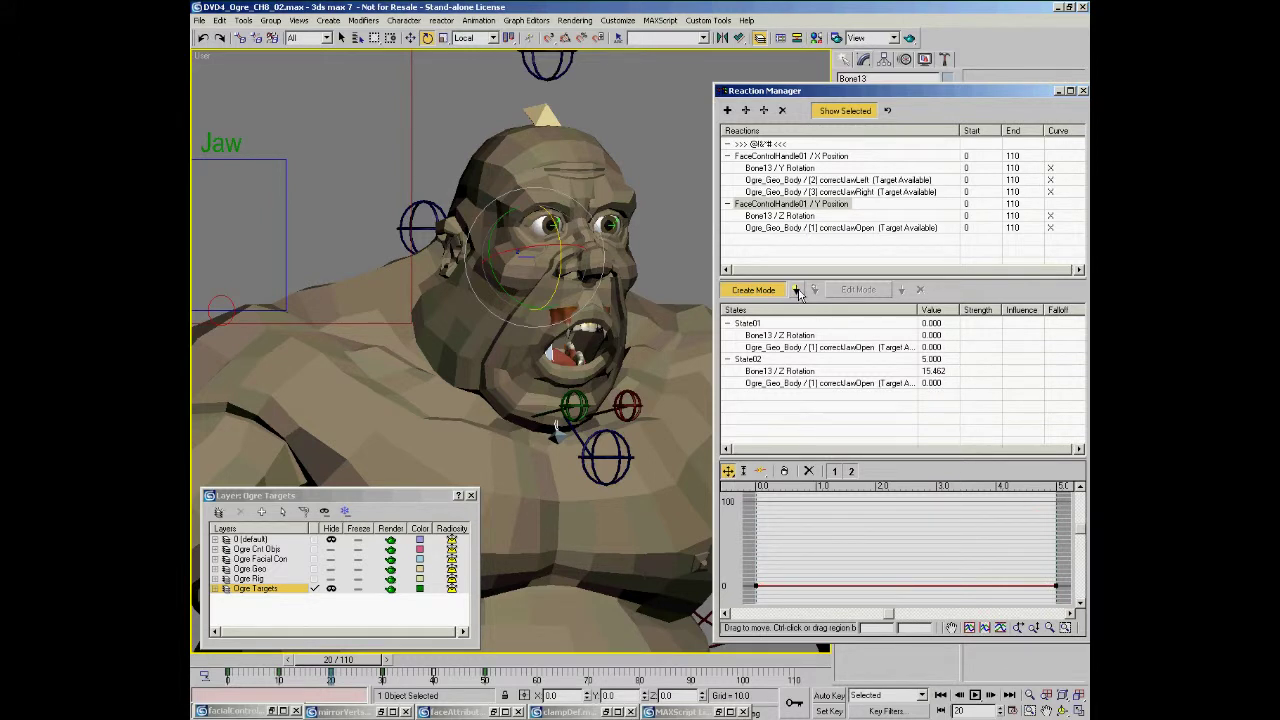
Create a state for the open jaw pose, set its correctJawOpen value to 100, and leave Create Mode.
{"action": "left_click", "coordinate": [797, 290]}
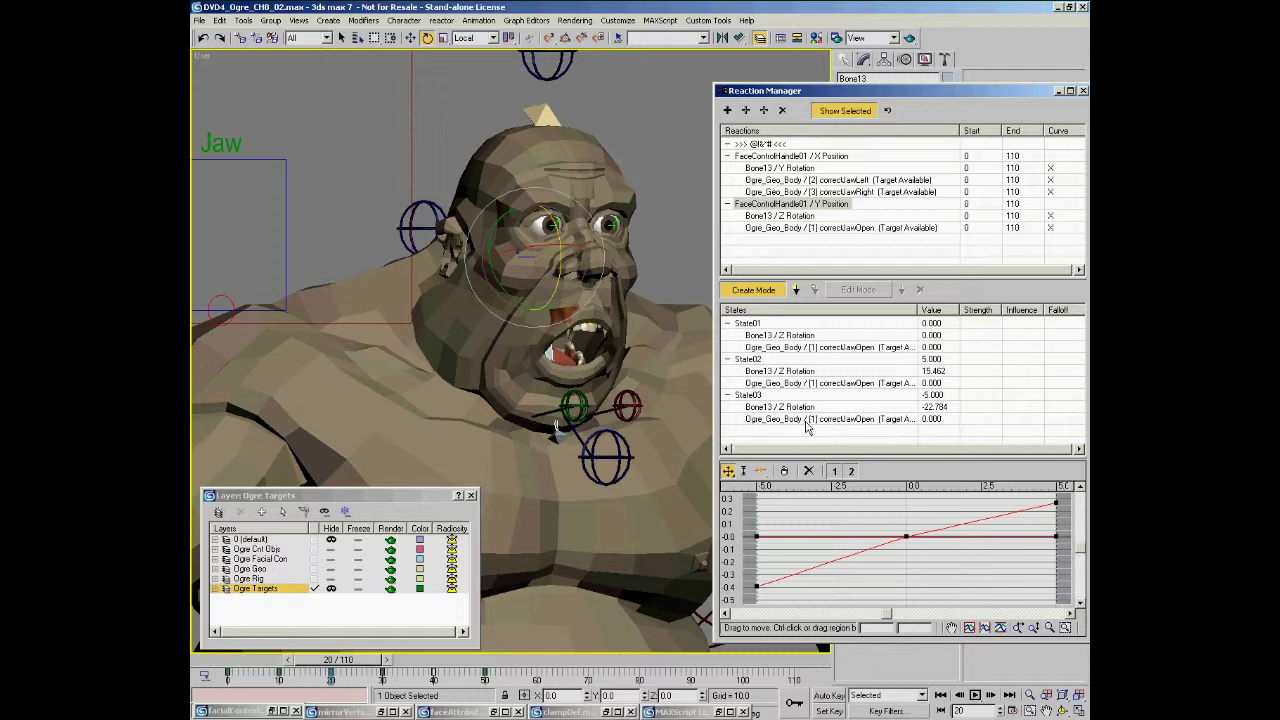
{"action": "double_click", "coordinate": [935, 420]}
{"action": "type", "text": "0.1"}
{"action": "key", "text": "Return"}
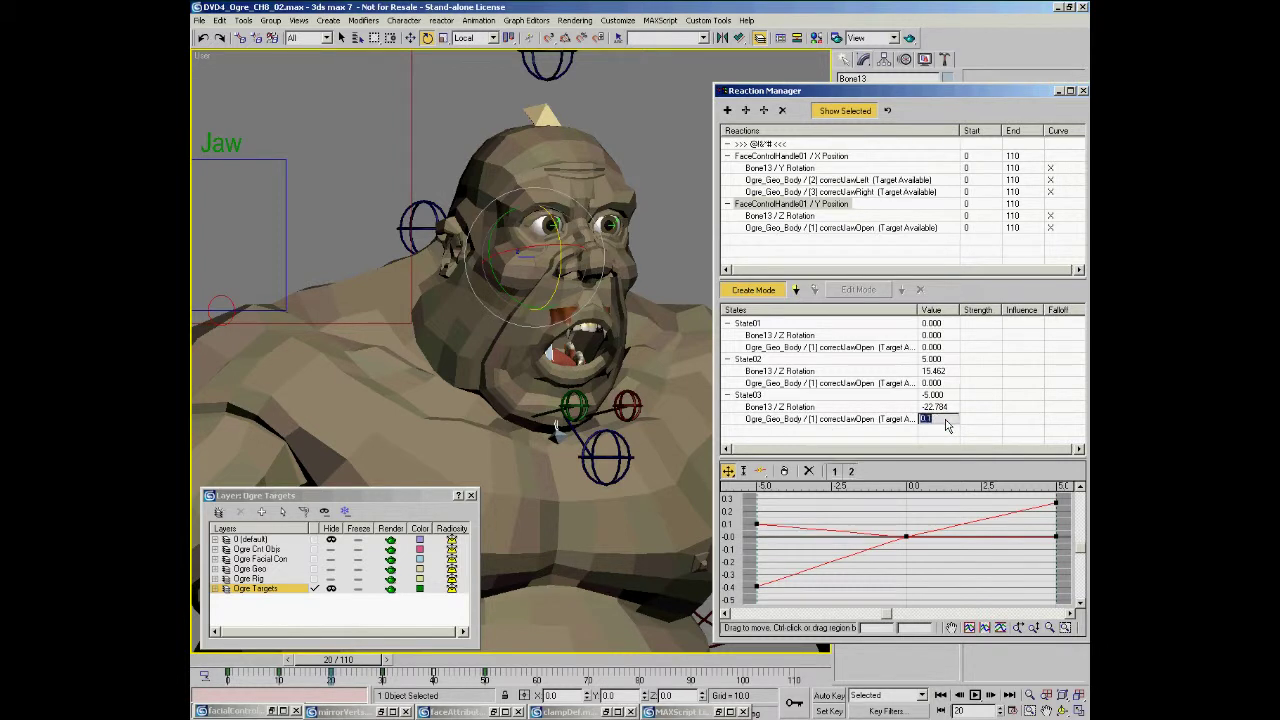
{"action": "type", "text": "100"}
{"action": "key", "text": "Return"}
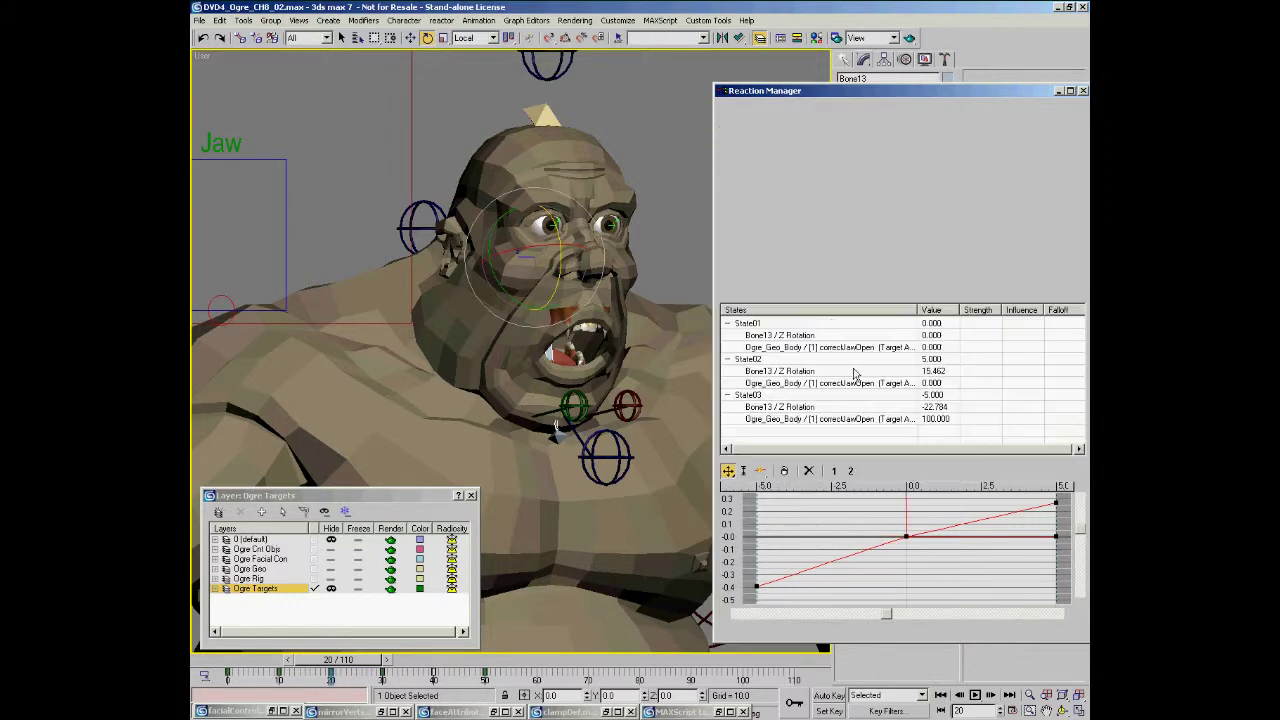
{"action": "left_click", "coordinate": [763, 291]}
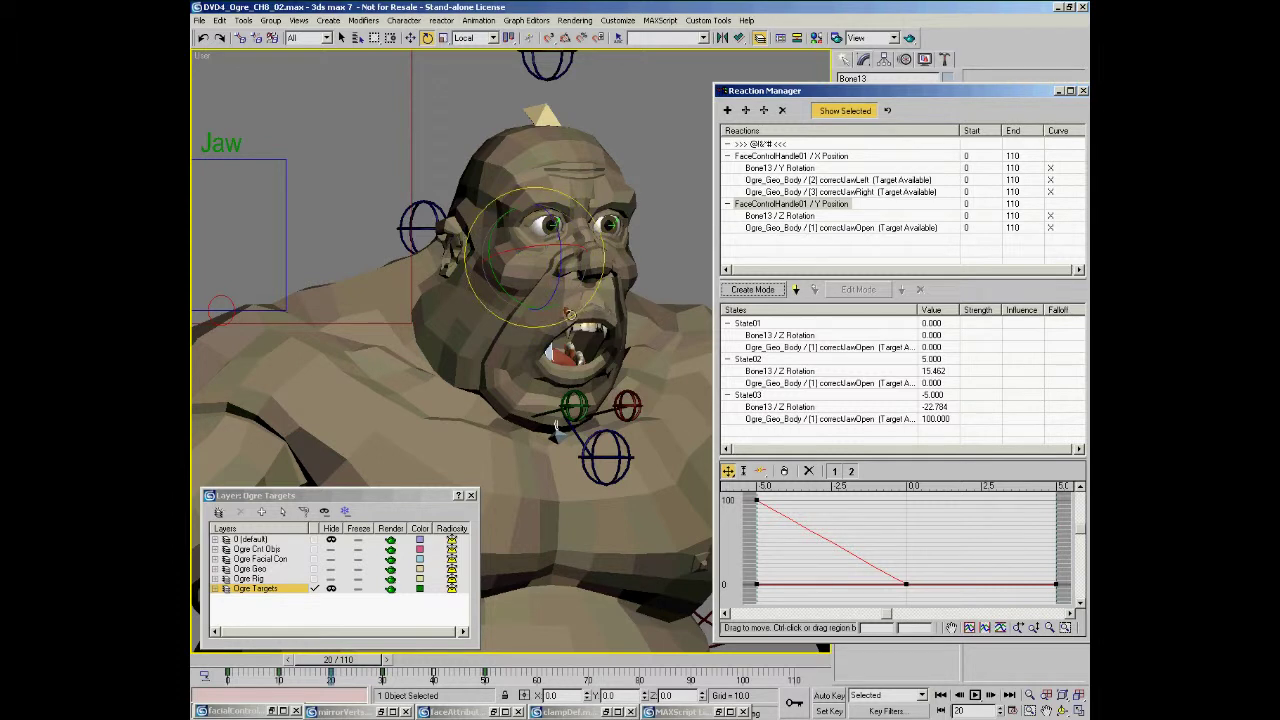
Move the jaw control handle near the bottom of its box to test the open-jaw correction.
{"action": "left_click", "coordinate": [226, 300]}
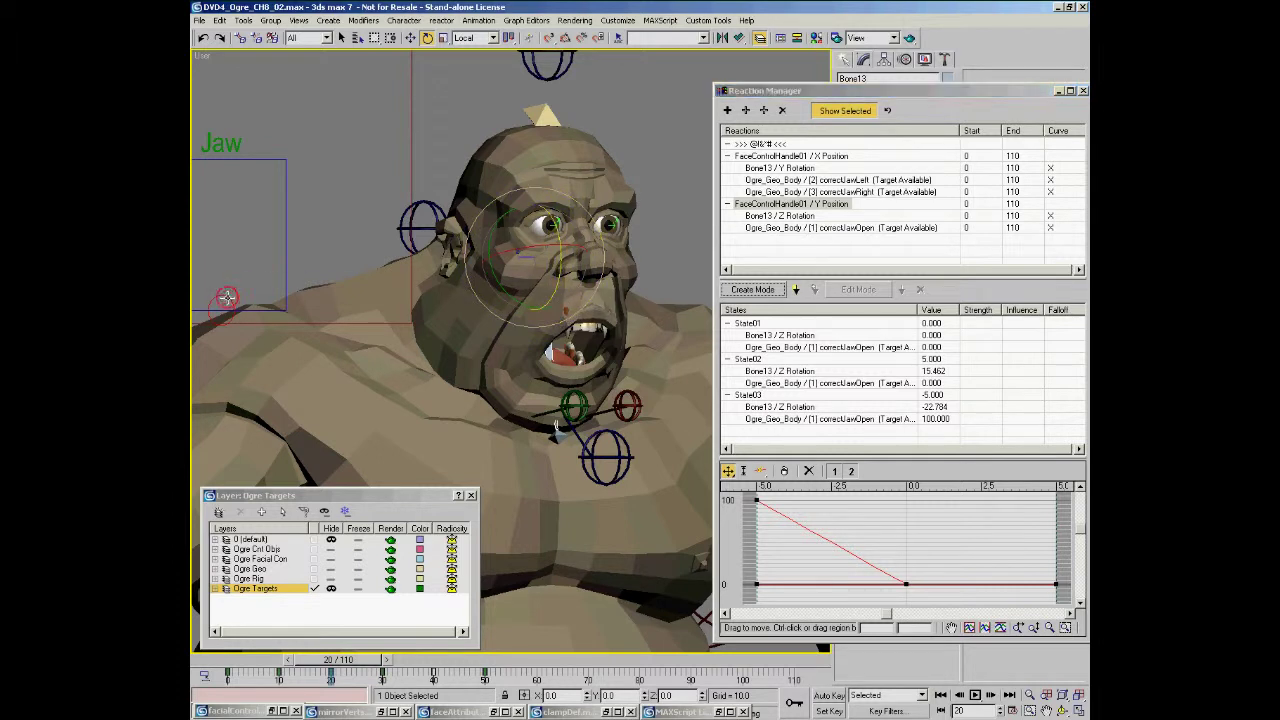
{"action": "right_click", "coordinate": [224, 292]}
{"action": "left_click", "coordinate": [275, 292]}
{"action": "left_click_drag", "start_coordinate": [218, 284], "coordinate": [266, 321]}
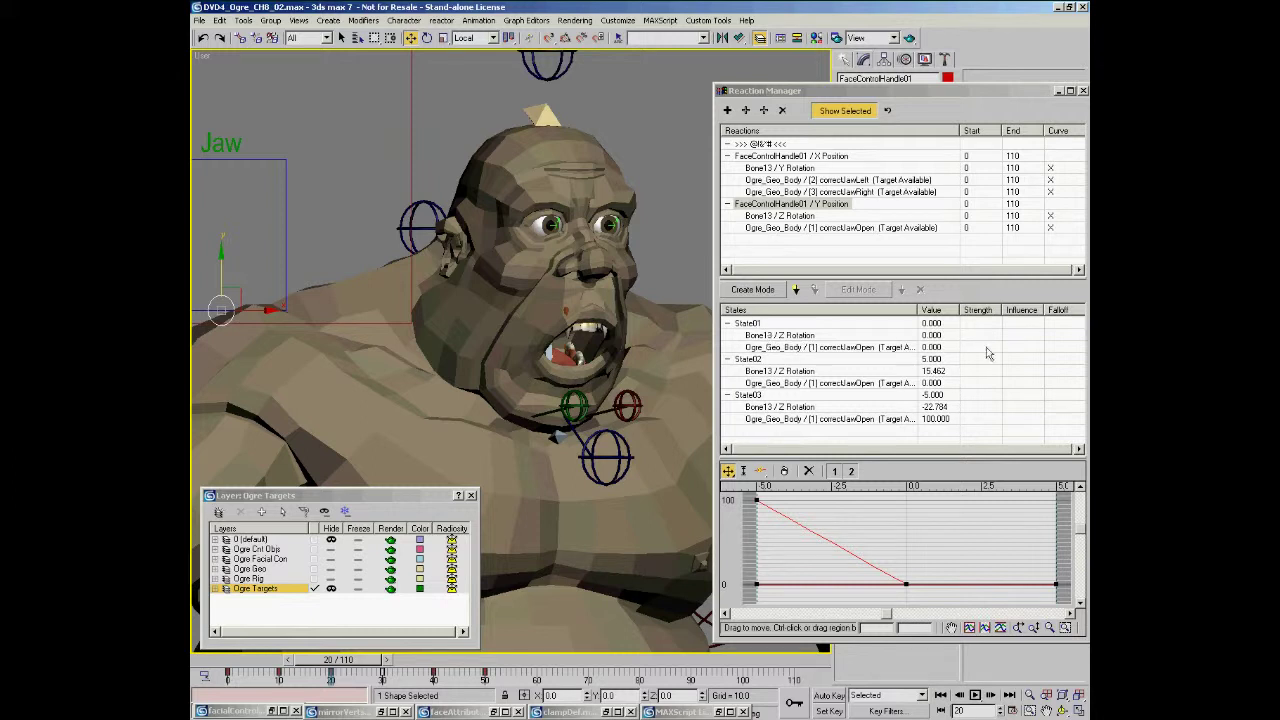
{"action": "left_click", "coordinate": [945, 336]}
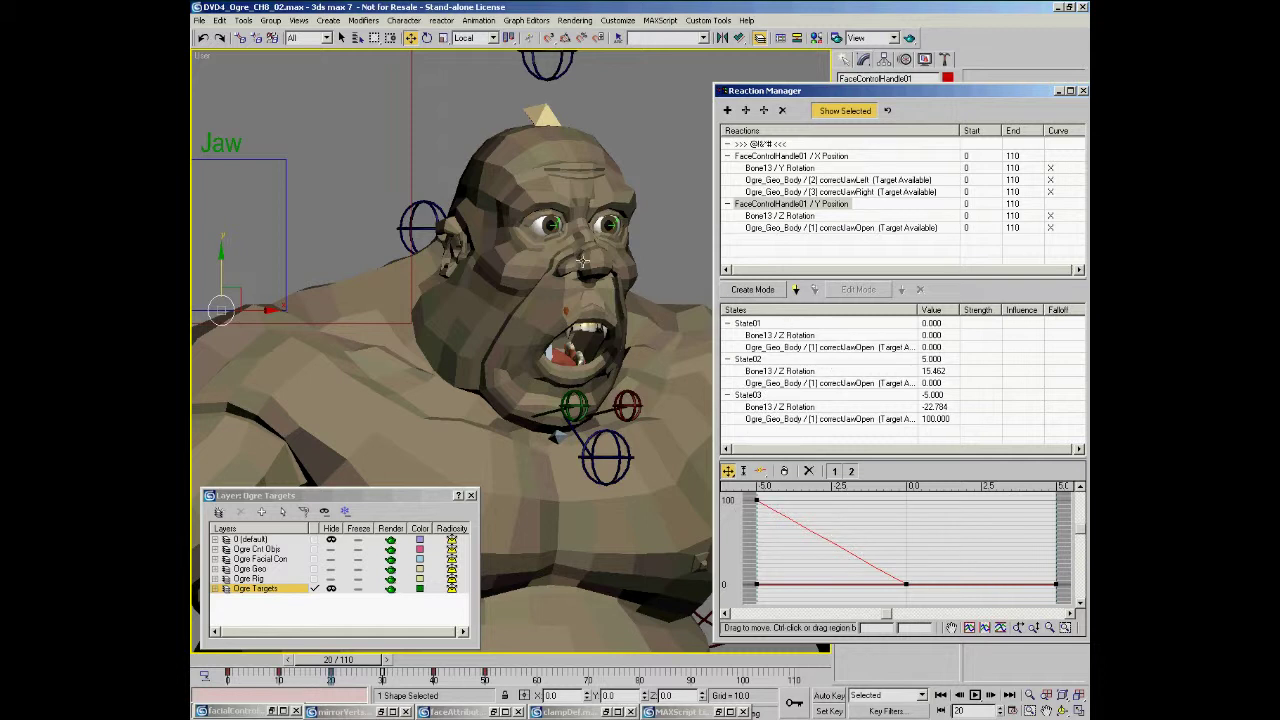
At frame 30, select the FaceControlHandle01 X Position reaction and turn on Create Mode for it.
{"action": "middle_click_drag", "start_coordinate": [509, 289], "coordinate": [562, 287]}
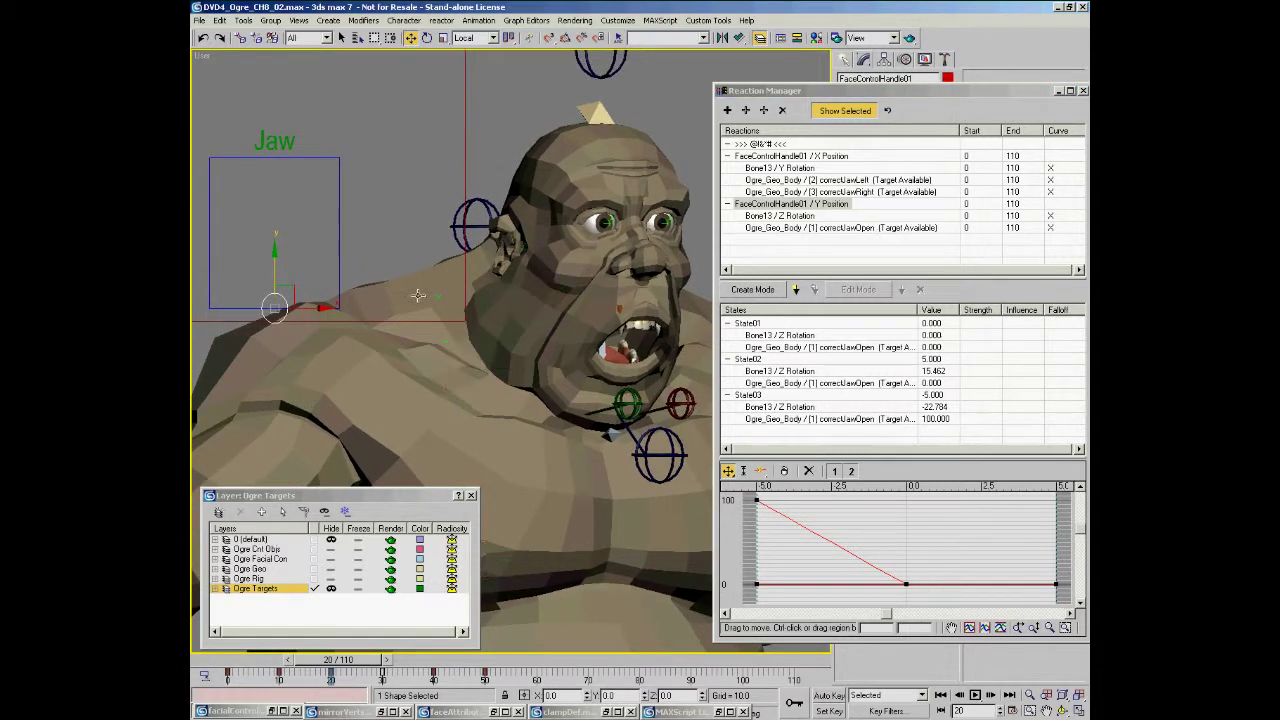
{"action": "right_click", "coordinate": [381, 673]}
{"action": "left_click", "coordinate": [412, 658]}
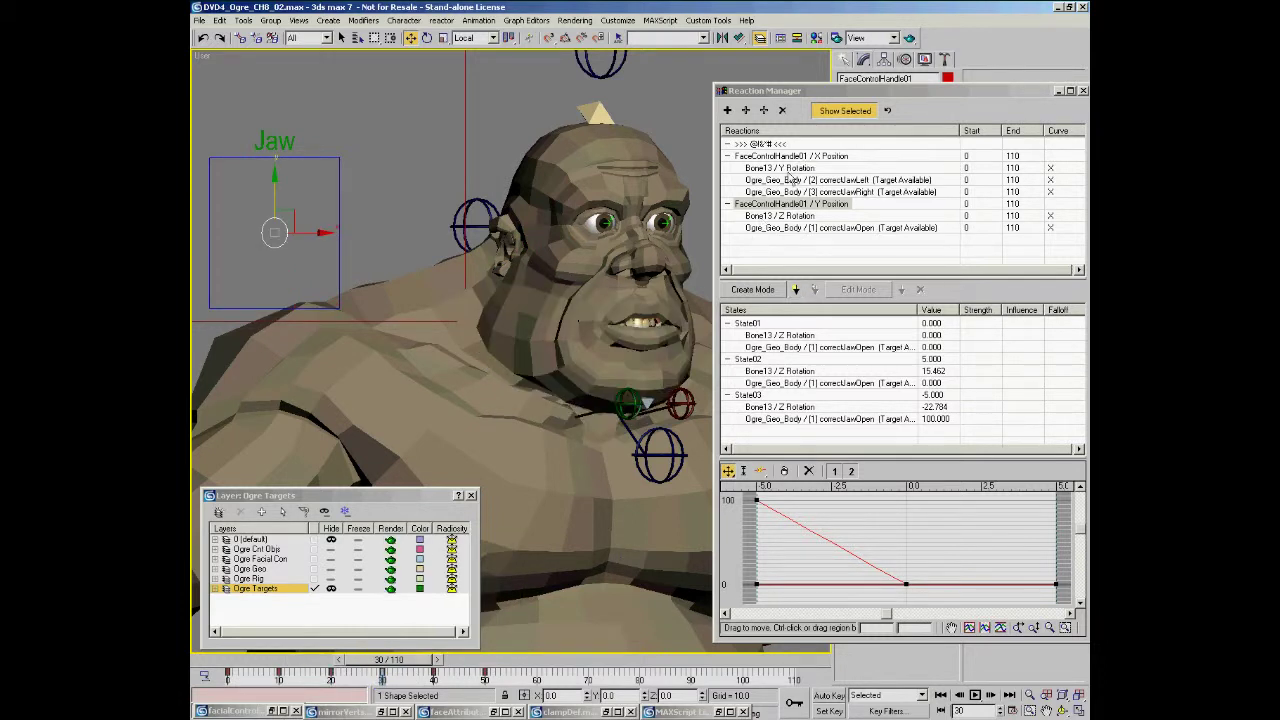
{"action": "left_click", "coordinate": [766, 157]}
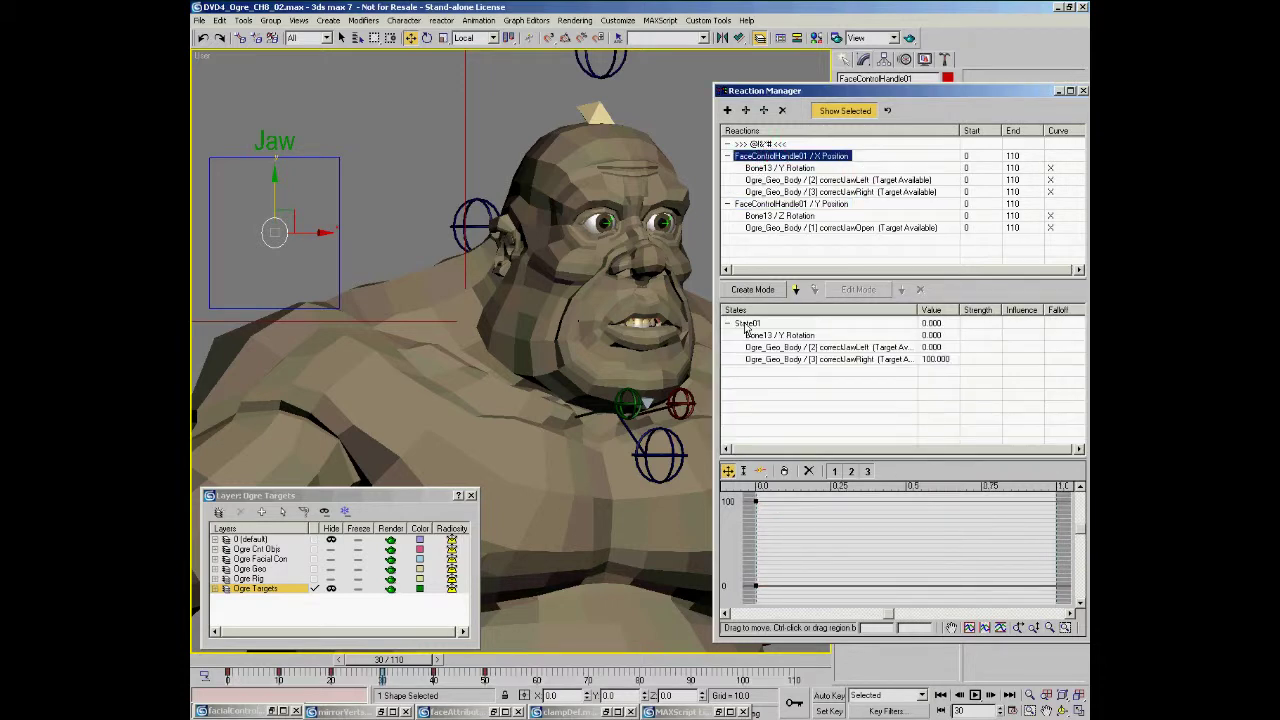
{"action": "left_click", "coordinate": [744, 290]}
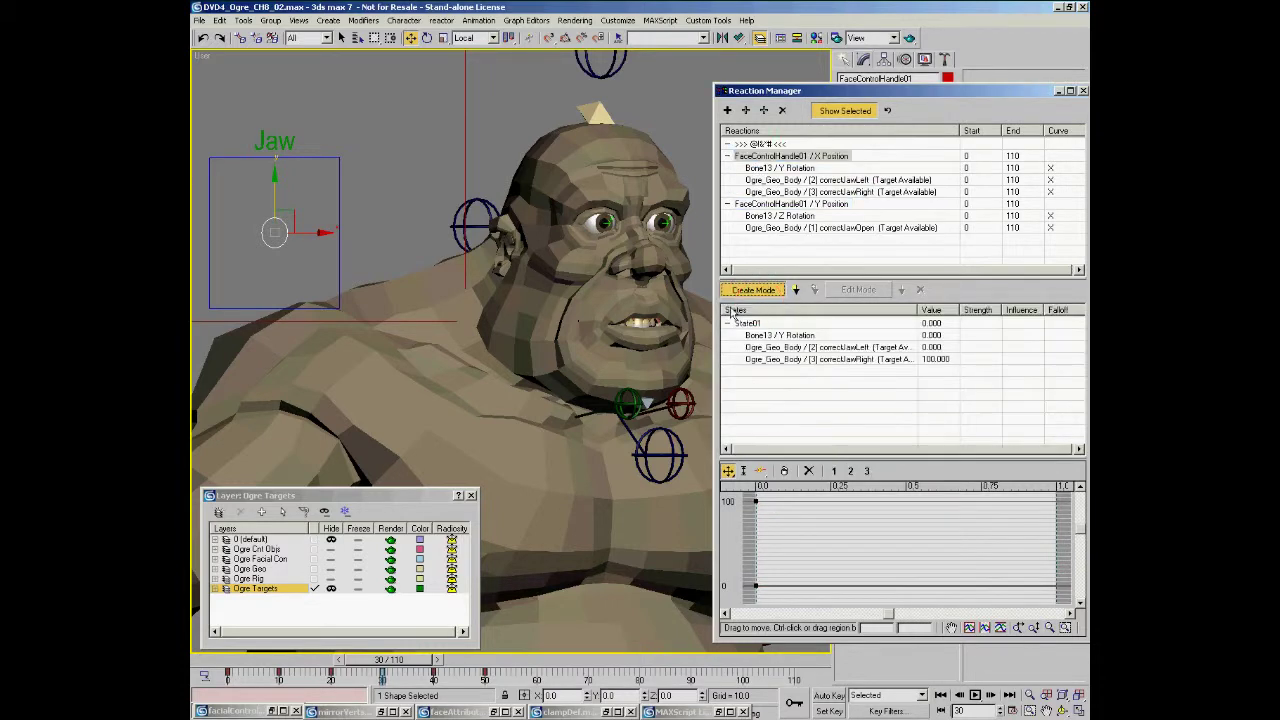
Select jaw bone Bone13, go to frame 40, and rotate the bone about -17.06 degrees on local Y.
{"action": "key", "text": "F3"}
{"action": "middle_click_drag", "start_coordinate": [592, 293], "coordinate": [587, 290]}
{"action": "left_click", "coordinate": [586, 290]}
{"action": "right_click", "coordinate": [611, 327]}
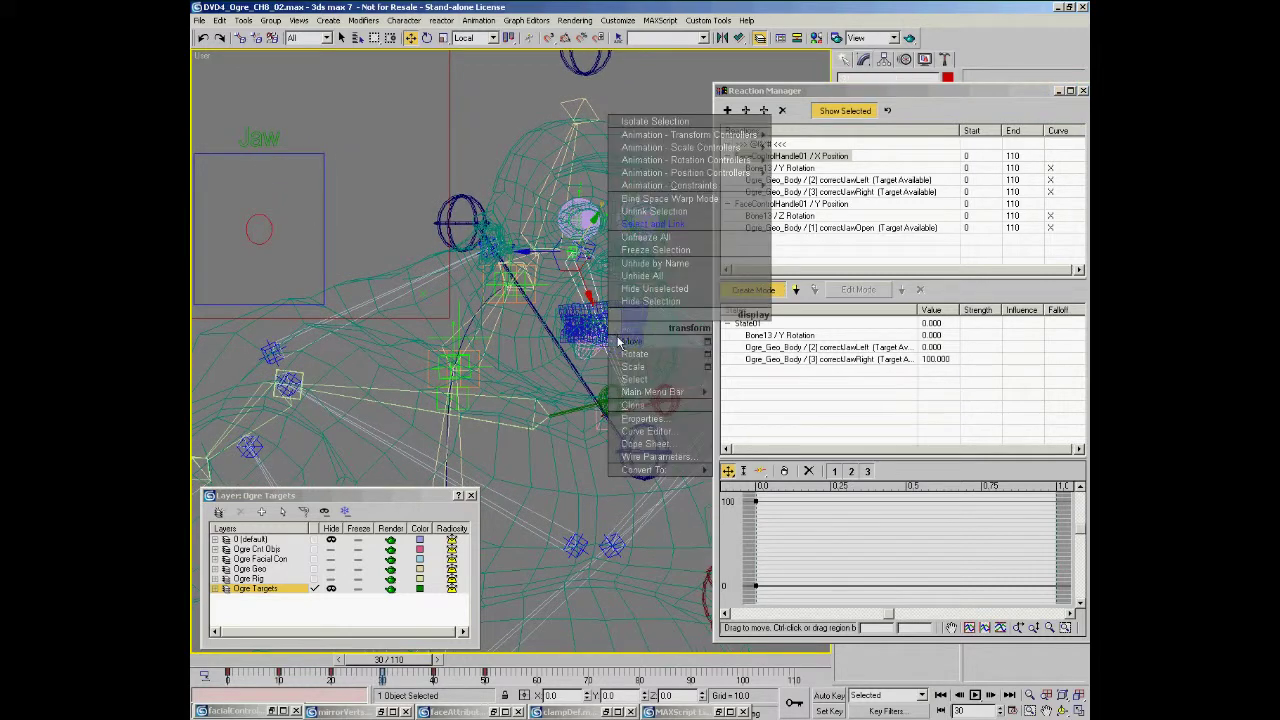
{"action": "left_click", "coordinate": [621, 353]}
{"action": "middle_click_drag", "start_coordinate": [605, 326], "coordinate": [637, 324]}
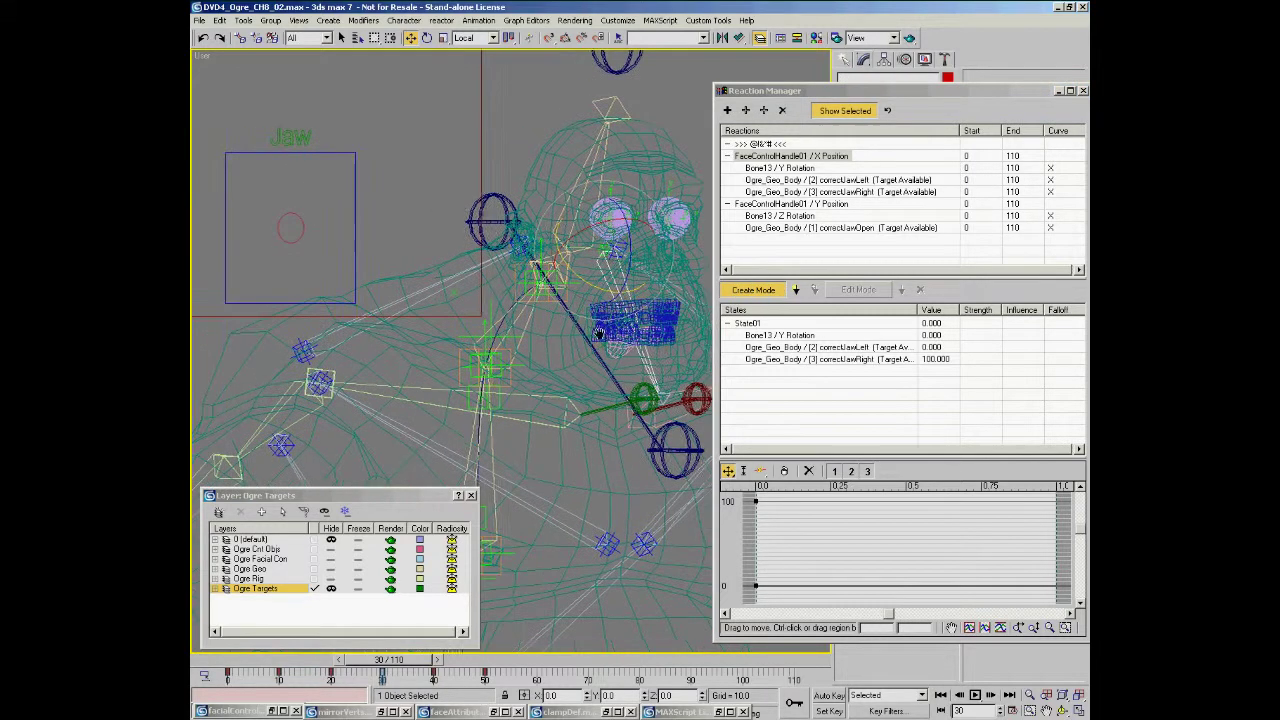
{"action": "left_click_drag", "start_coordinate": [433, 673], "coordinate": [480, 665]}
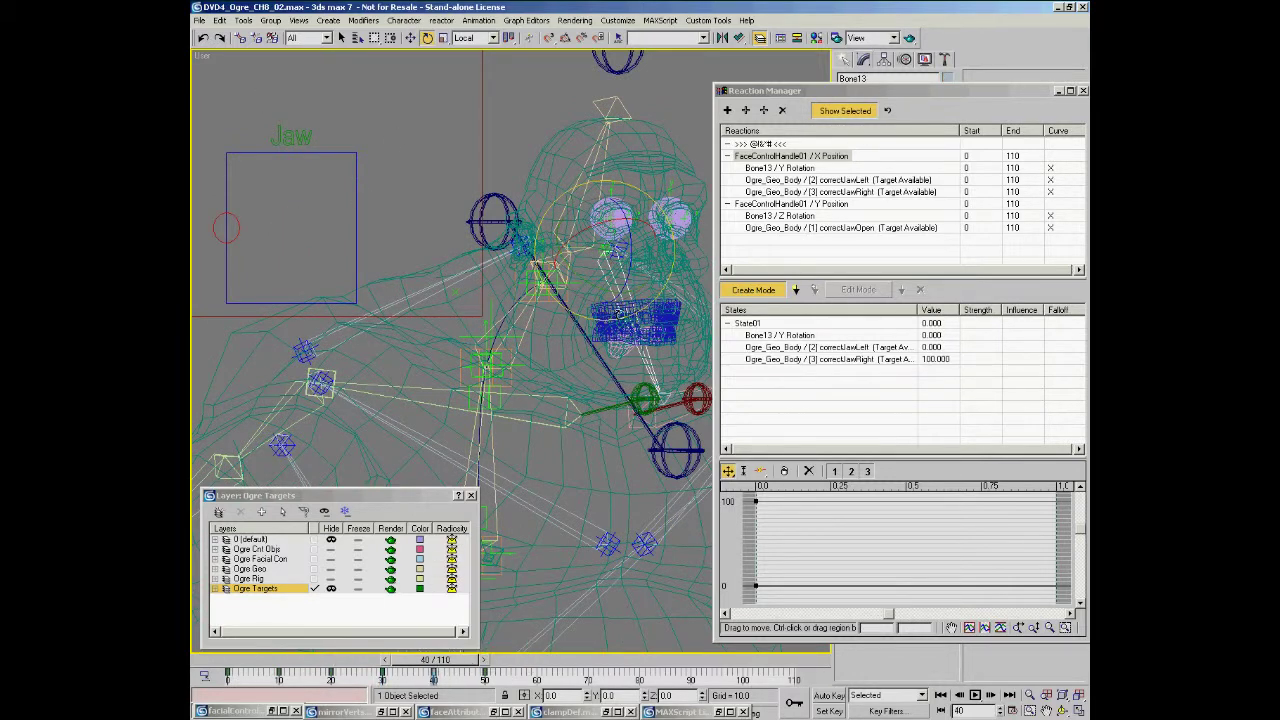
{"action": "key", "text": "F3"}
{"action": "left_click_drag", "start_coordinate": [602, 286], "coordinate": [579, 284]}
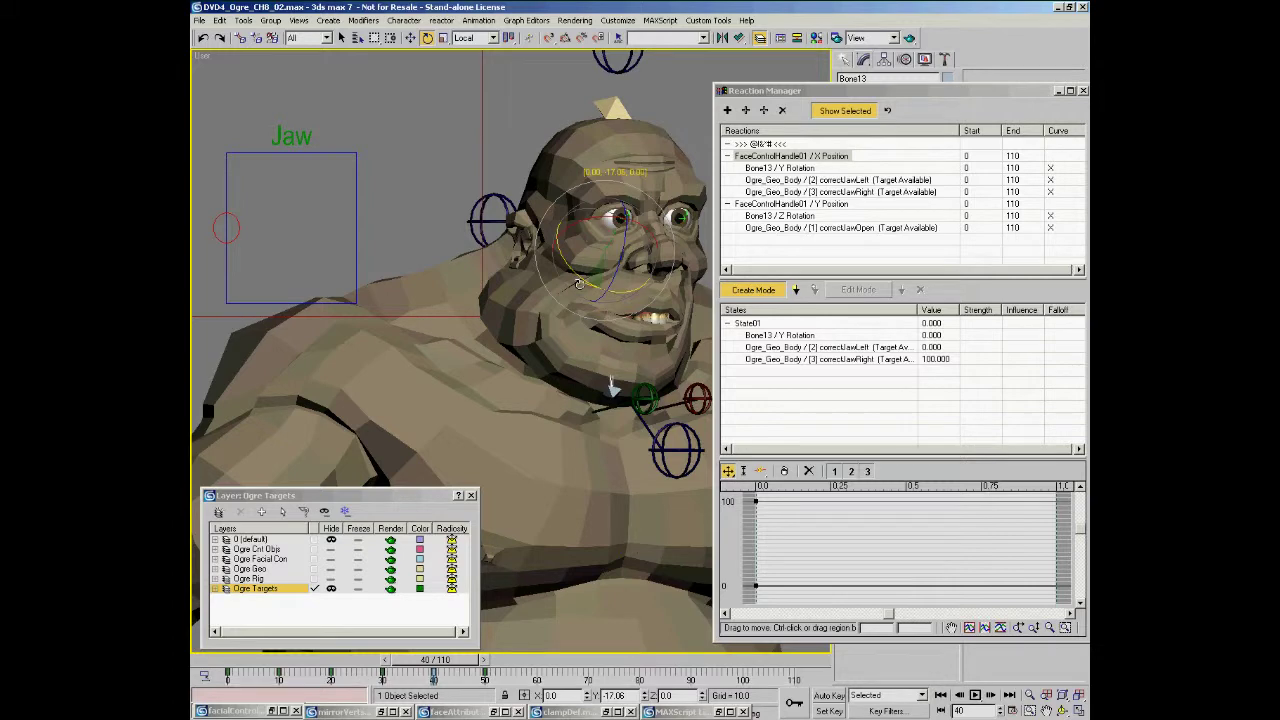
Create a state for the sideways jaw pose at frame 40 and set State01's correctJawRight value to 0.
{"action": "left_click", "coordinate": [796, 291]}
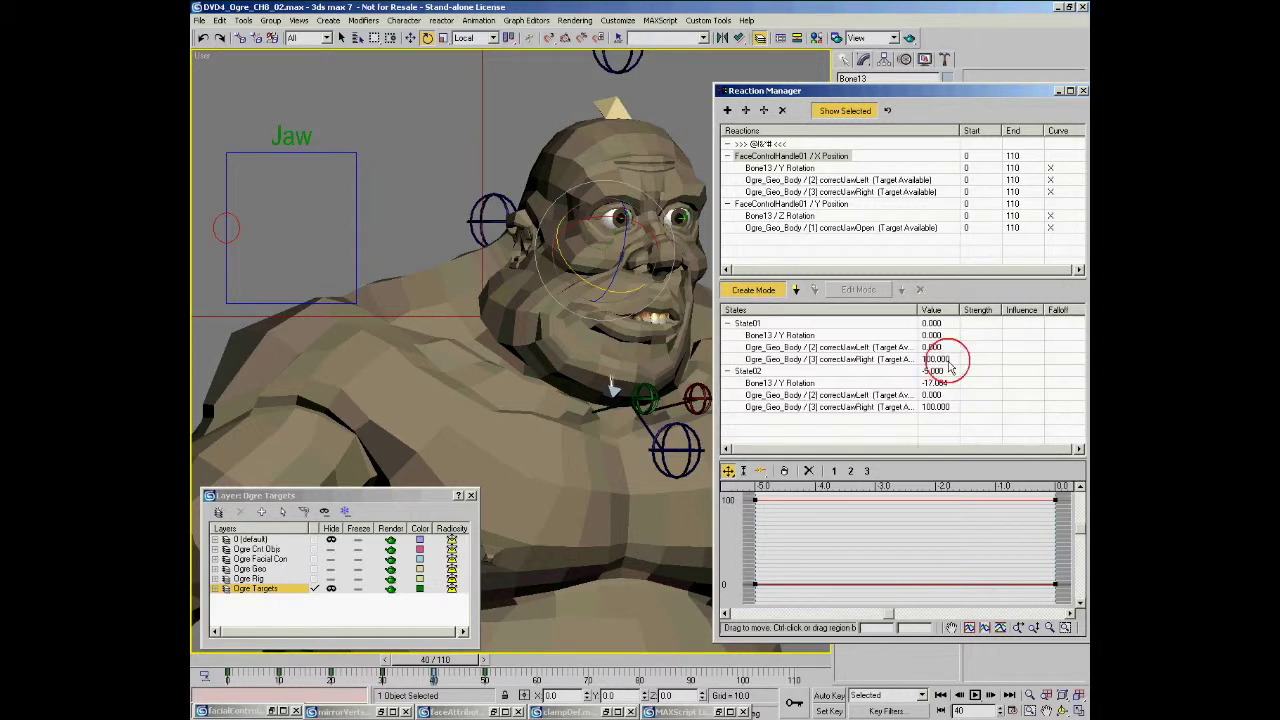
{"action": "double_click", "coordinate": [938, 359]}
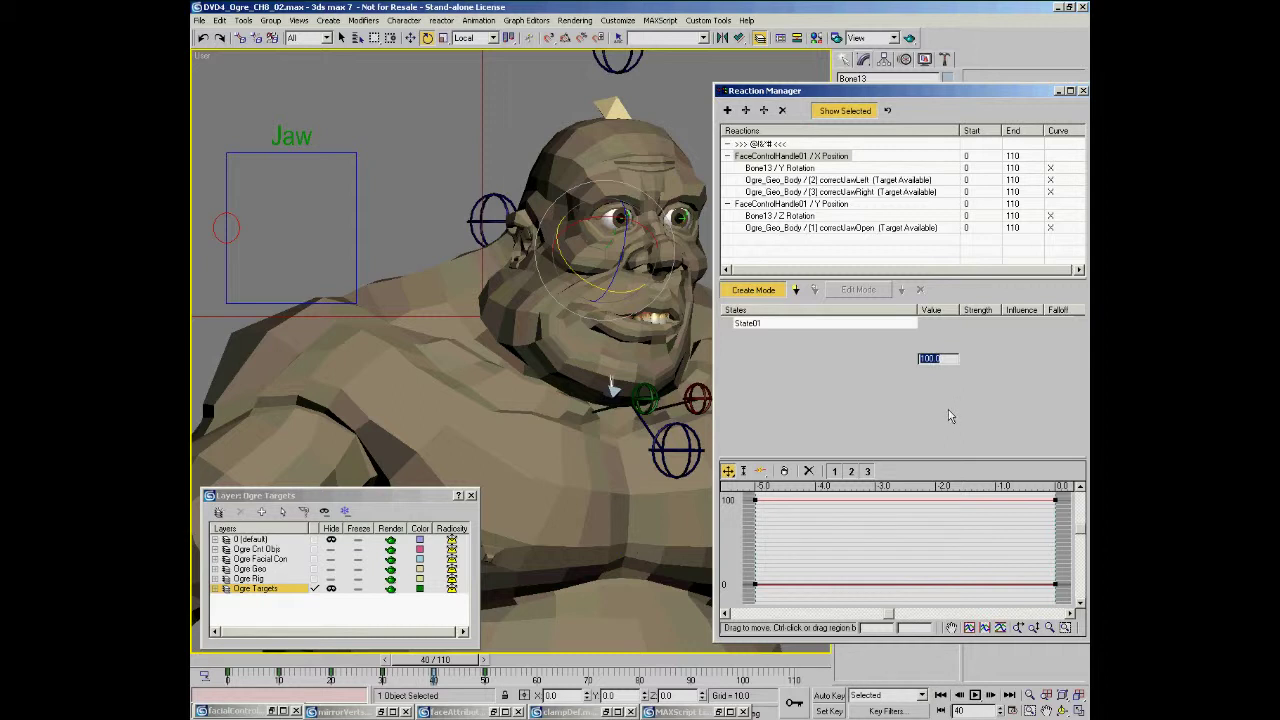
{"action": "left_click", "coordinate": [963, 436]}
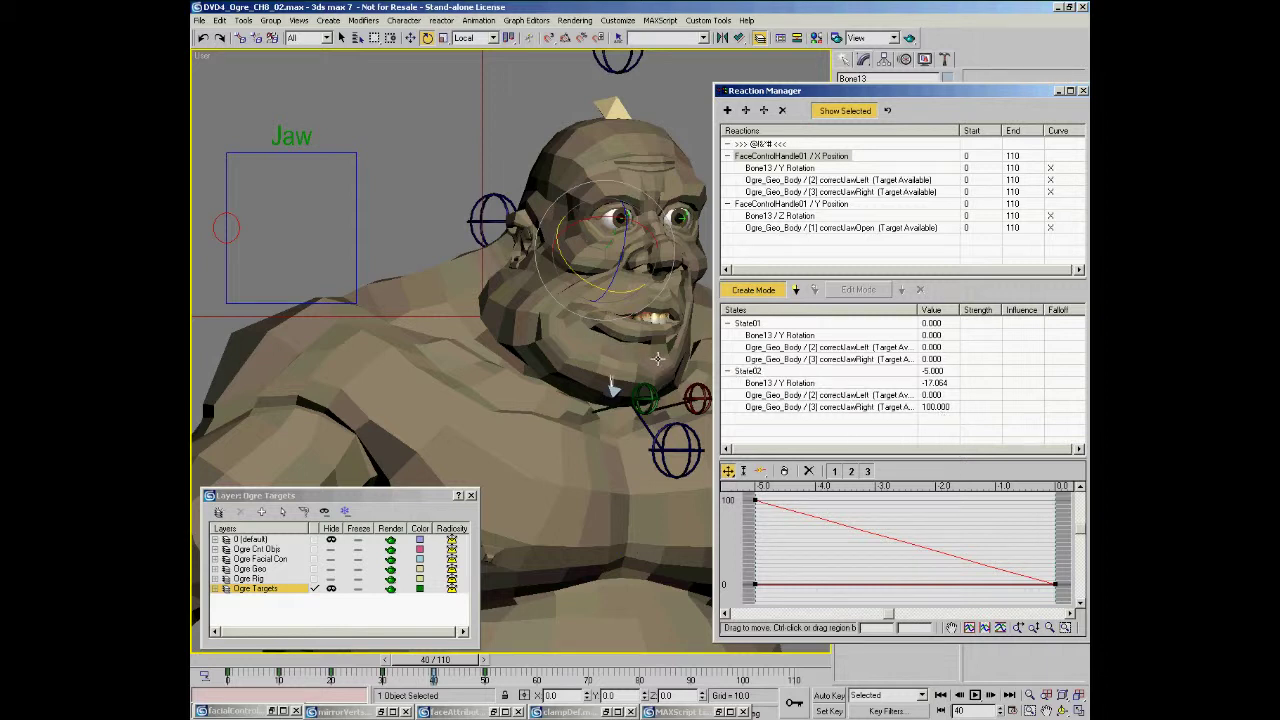
Go to the keyed control handle pose at frame 50 and turn on Create Mode for the X Position reaction.
{"action": "middle_click_drag", "start_coordinate": [651, 354], "coordinate": [642, 357]}
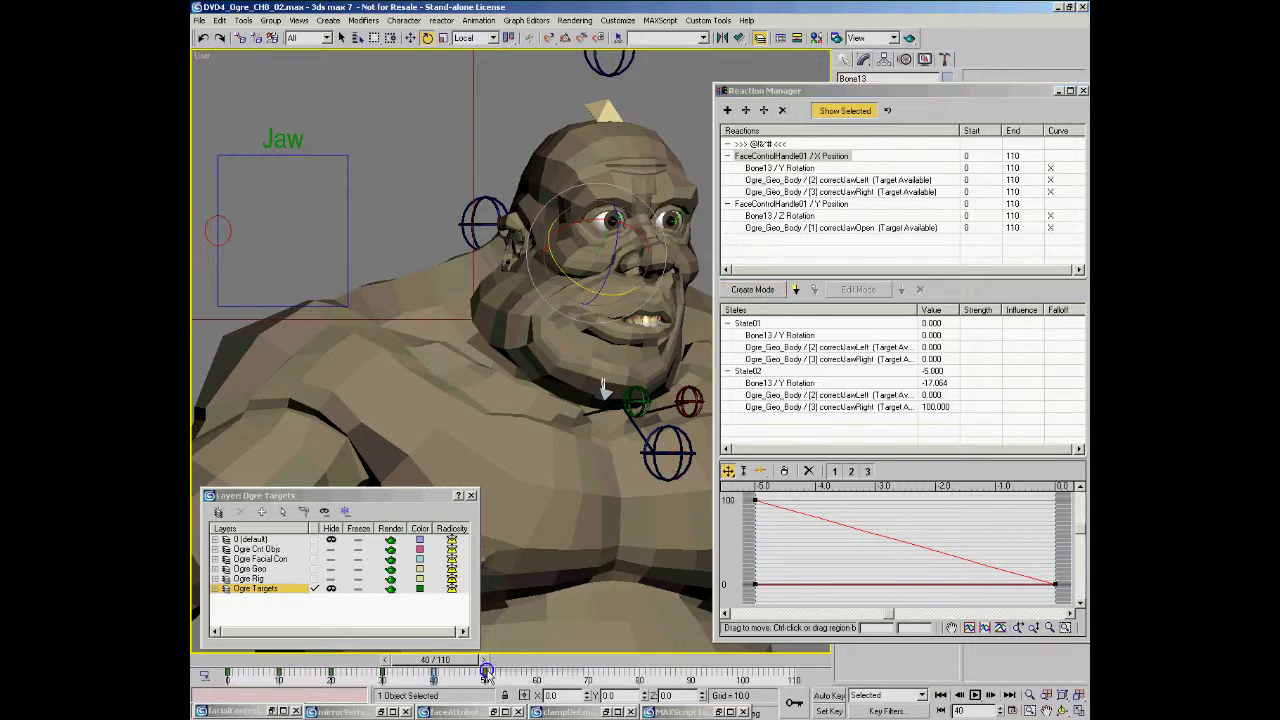
{"action": "right_click", "coordinate": [484, 676]}
{"action": "left_click", "coordinate": [571, 651]}
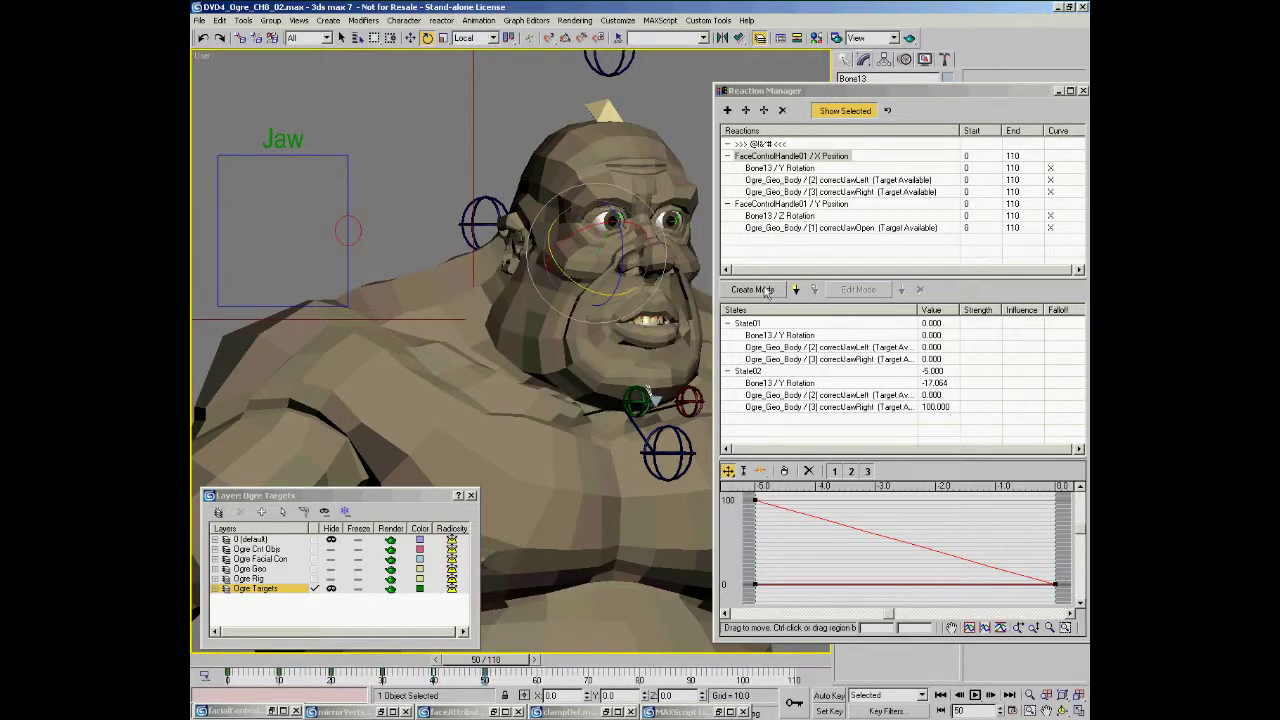
{"action": "left_click", "coordinate": [765, 290]}
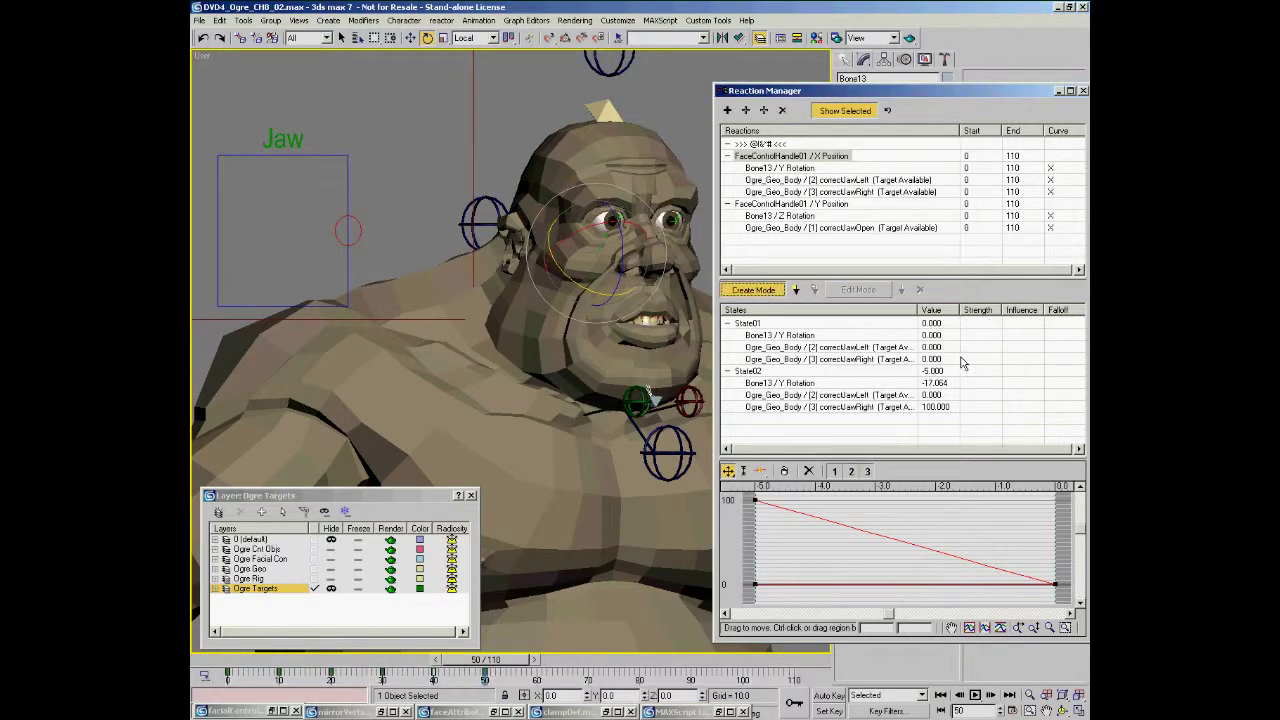